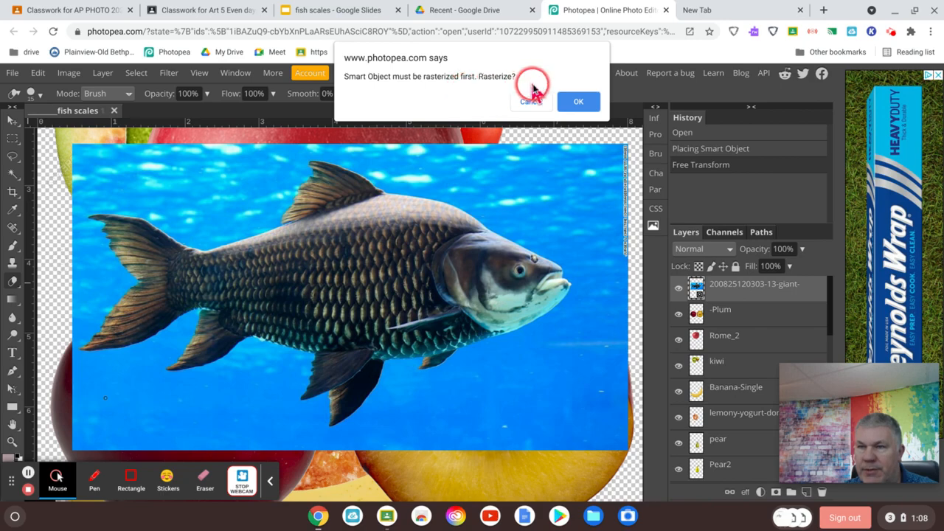
# Step: Rasterize the placed fish photo layer and convert it back to a Smart Object
pyautogui.click(579, 100)
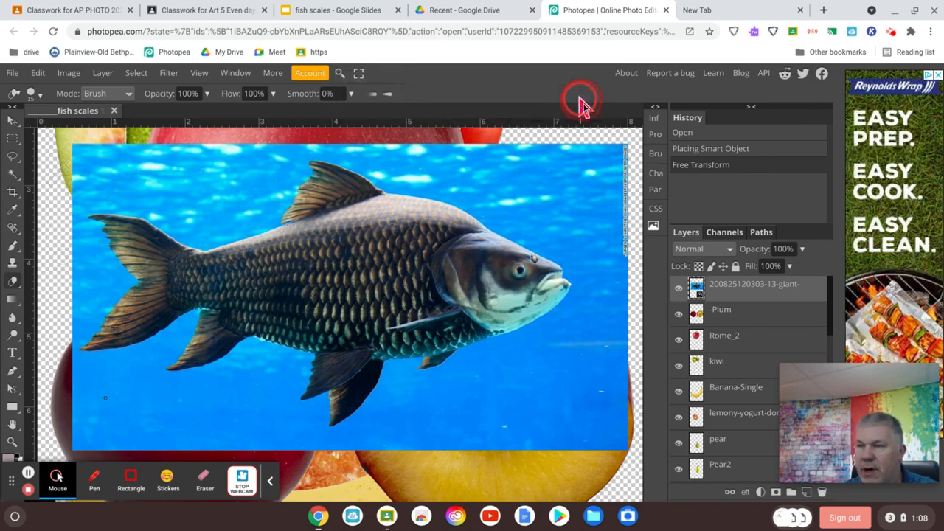
pyautogui.rightClick(787, 294)
pyautogui.rightClick(786, 294)
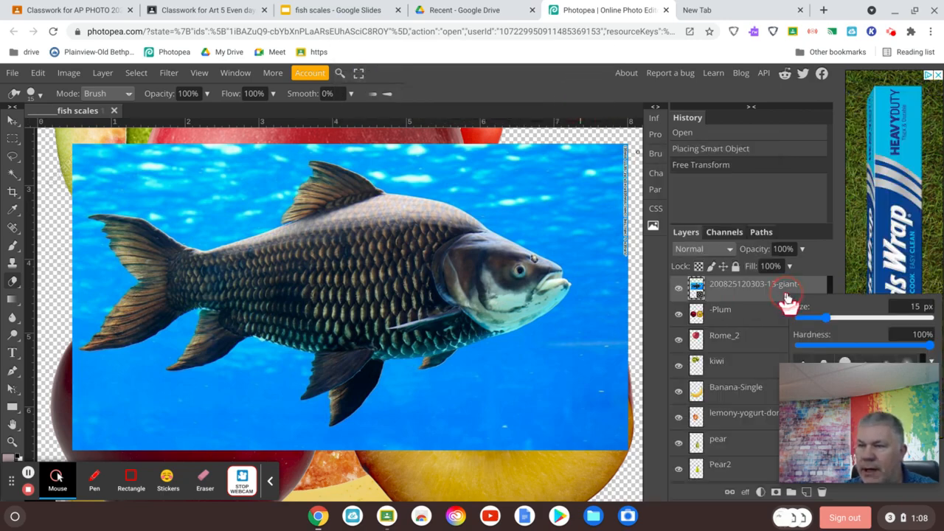
pyautogui.rightClick(786, 295)
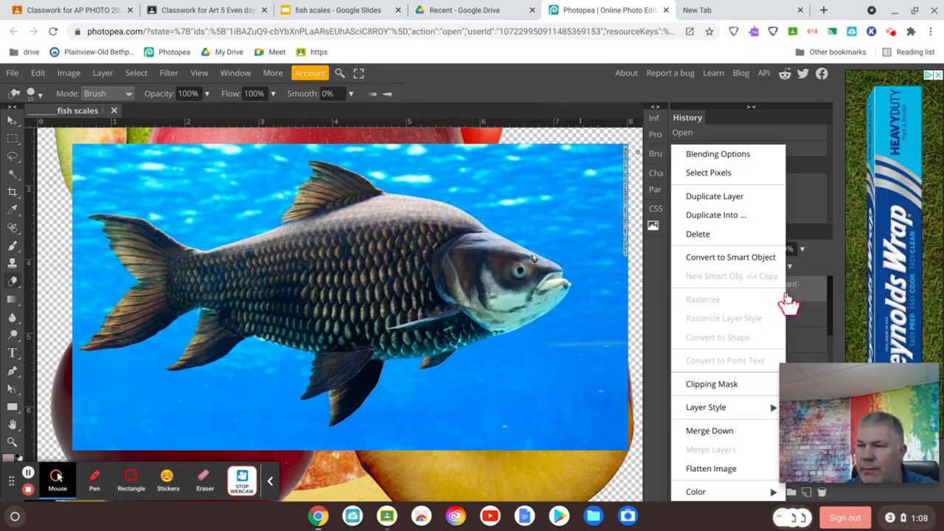
pyautogui.click(722, 258)
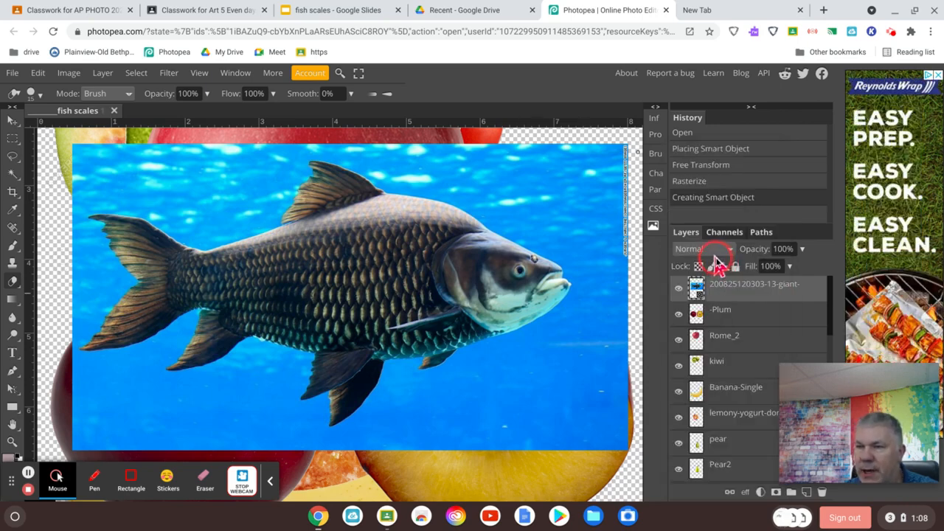
# Step: Rasterize the fish photo layer and erase a short curved stroke in the blue water below the tail
pyautogui.rightClick(749, 287)
pyautogui.click(680, 301)
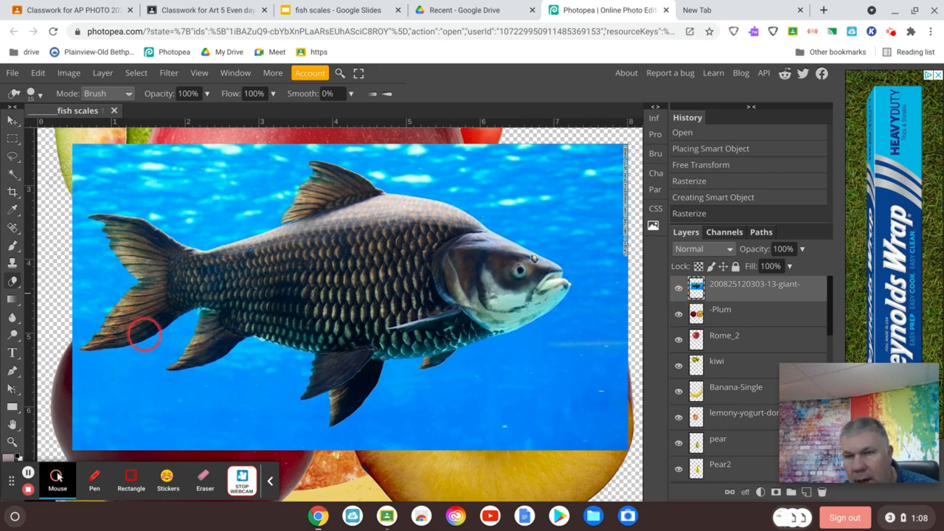
pyautogui.moveTo(131, 394); pyautogui.dragTo(217, 439)
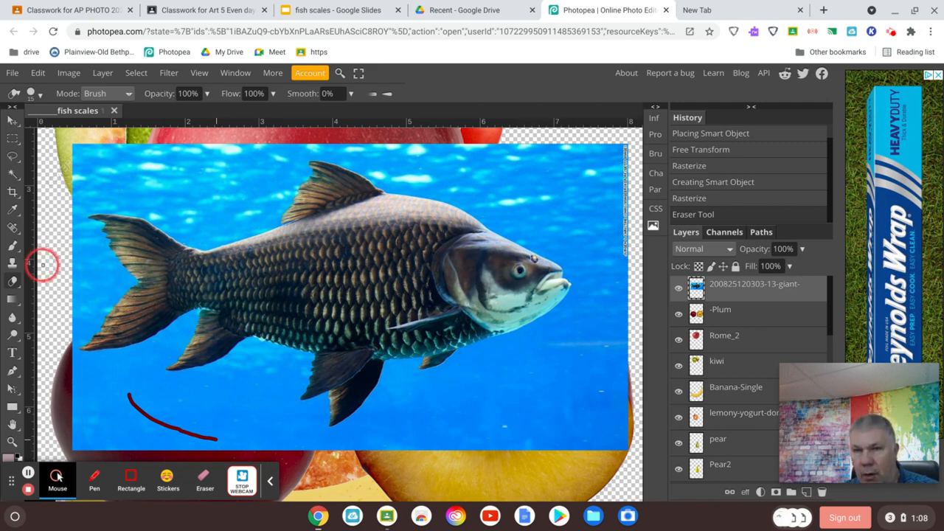
# Step: Outline the blue water beside the fish's large lower fin with the Polygonal Lasso and delete it
pyautogui.rightClick(11, 159)
pyautogui.click(52, 179)
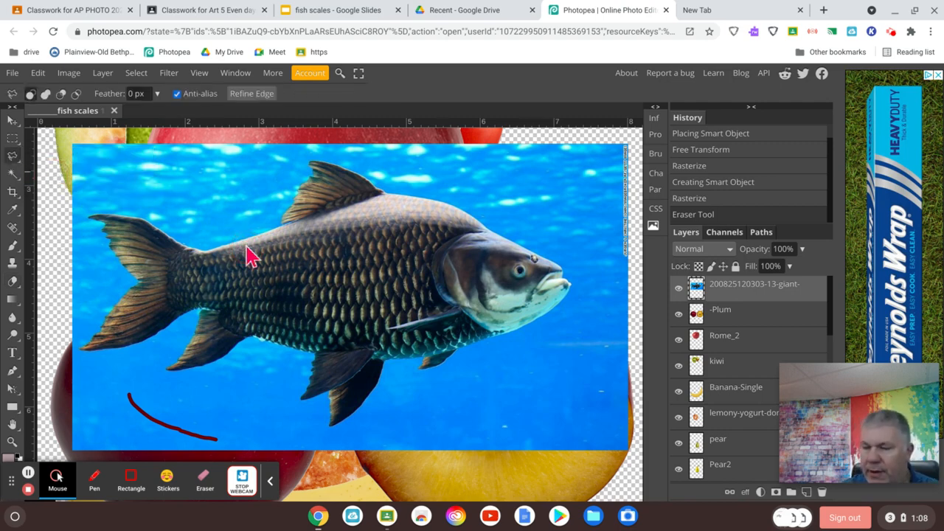
pyautogui.scroll(5, 247, 255)
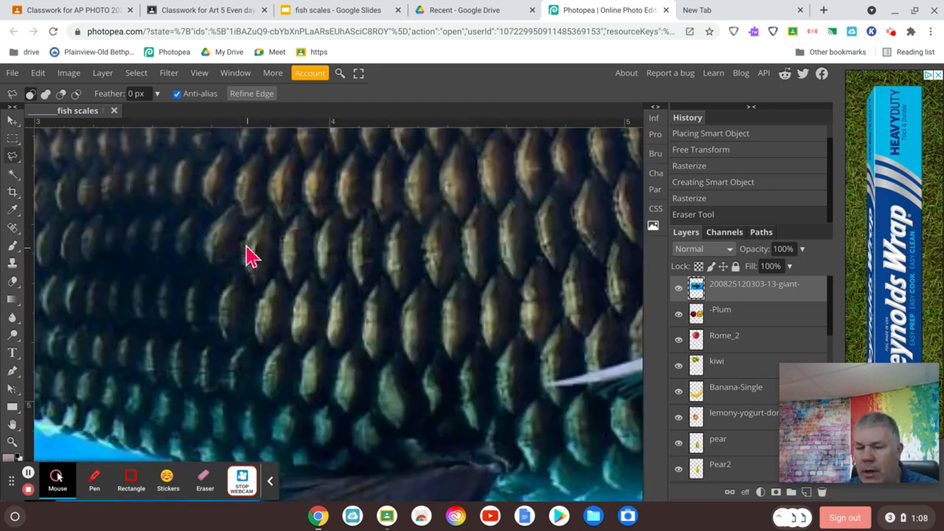
pyautogui.press('space')
pyautogui.moveTo(355, 337); pyautogui.dragTo(197, 32)
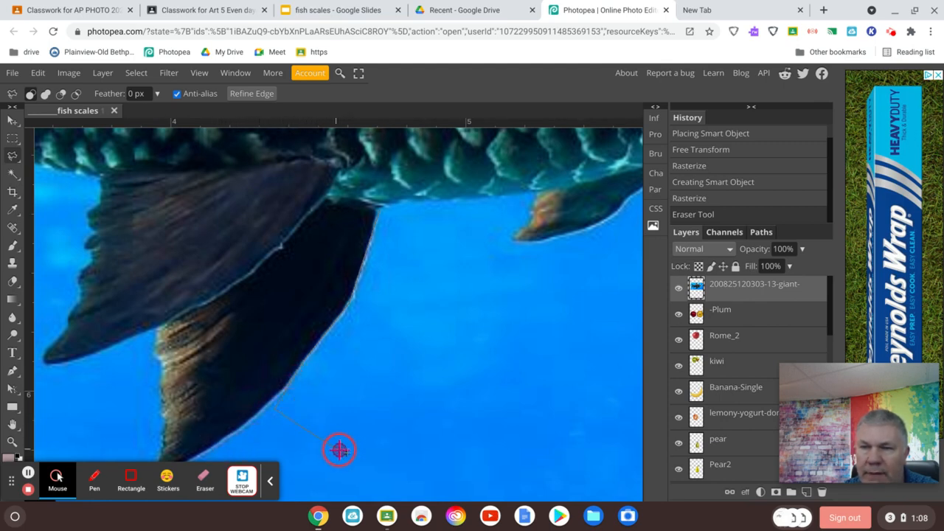
pyautogui.click(449, 453)
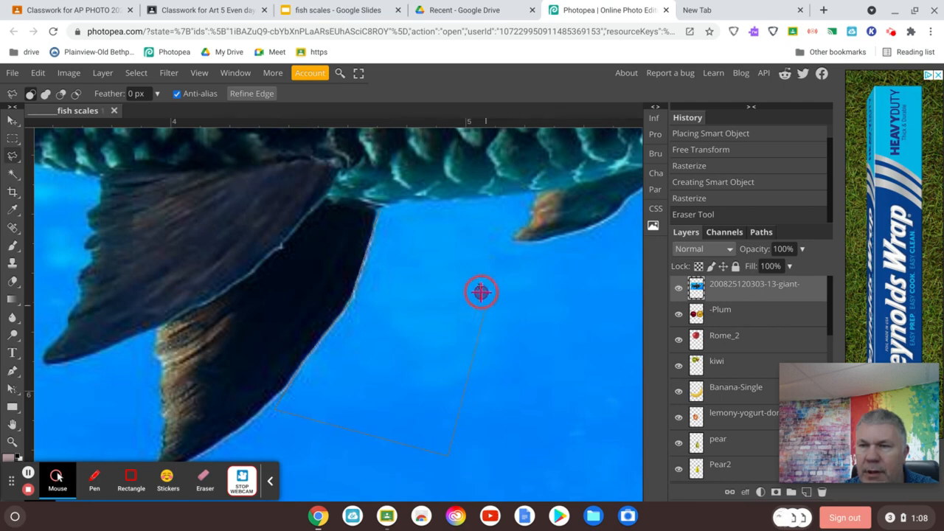
pyautogui.click(481, 197)
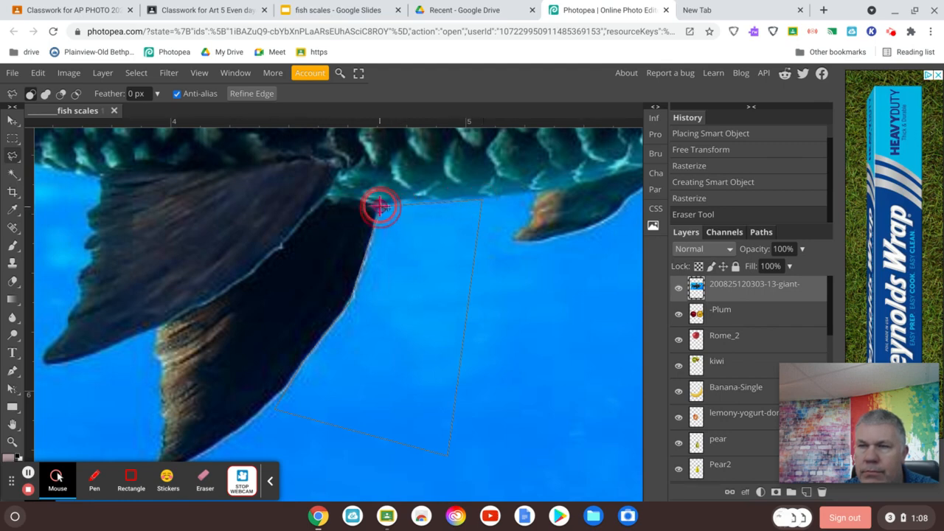
pyautogui.click(380, 206)
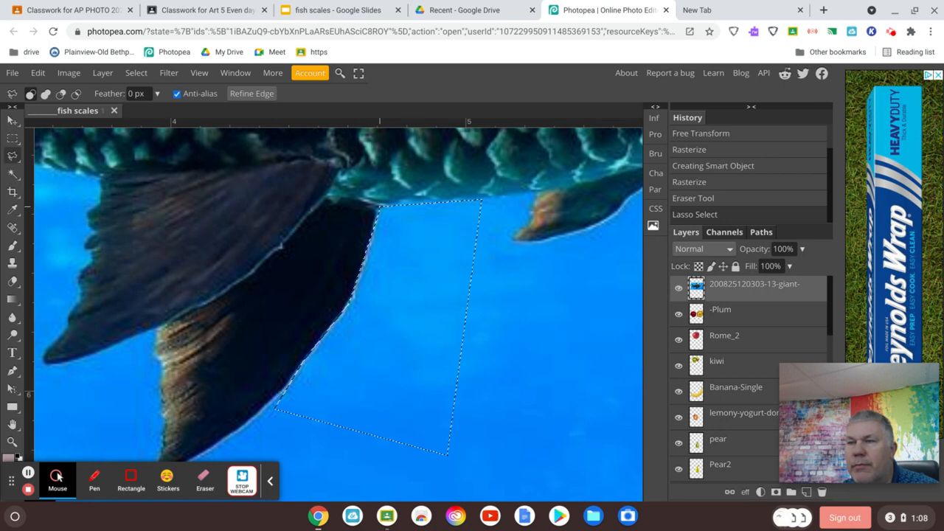
pyautogui.press('Delete')
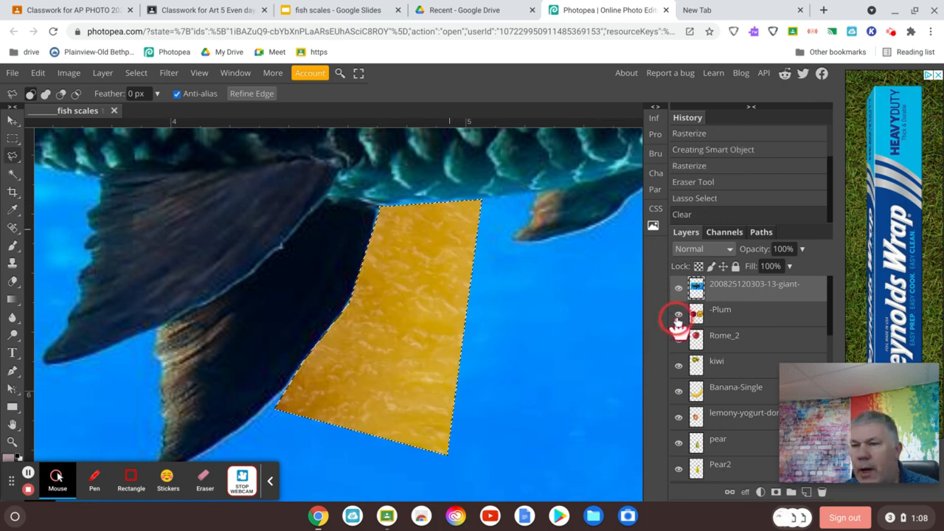
# Step: Hide the -Plum, Rome_2, kiwi and lemony-yogurt layers beneath the fish
pyautogui.moveTo(676, 318); pyautogui.dragTo(670, 444)
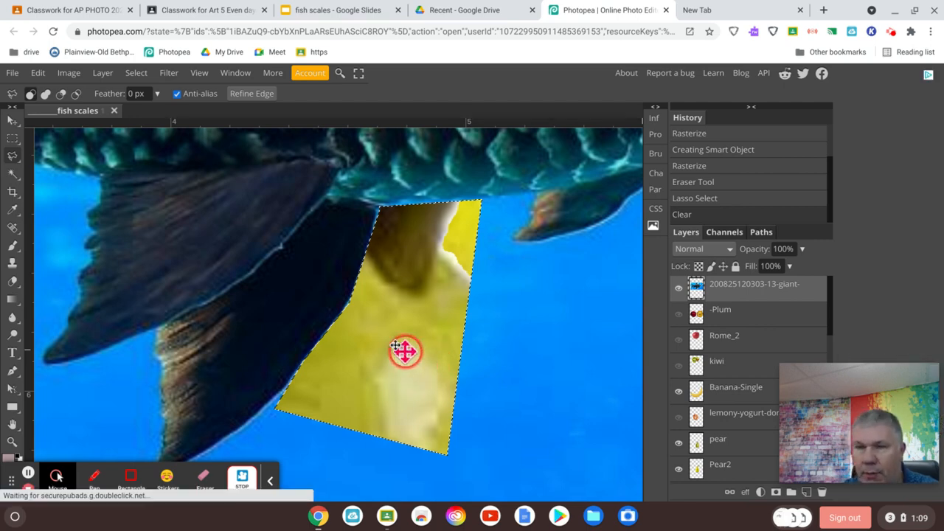
# Step: Delete the water below the large lower fin's tip using a polygonal selection, clearing once more after nudging the selection slightly upward
pyautogui.moveTo(295, 413)
pyautogui.mouseDown()
pyautogui.moveTo(323, 412)
pyautogui.moveTo(503, 326)
pyautogui.mouseUp()
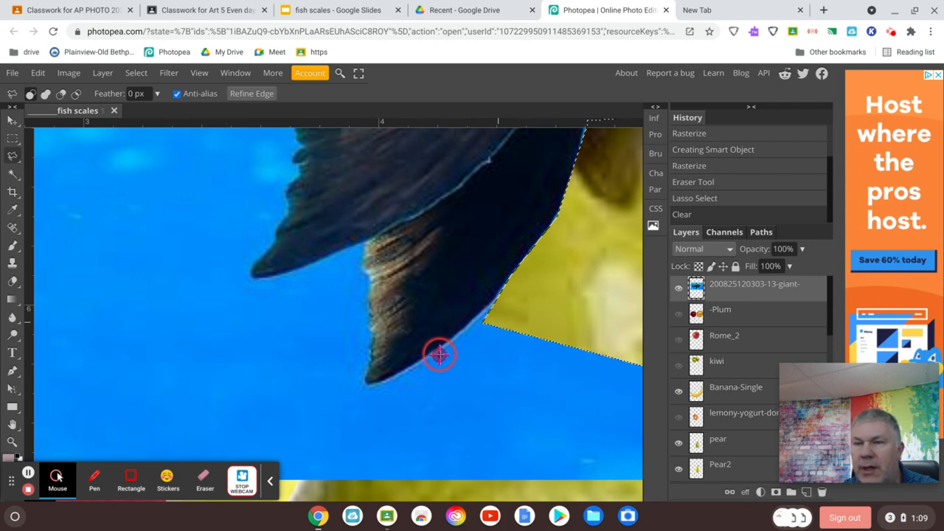
pyautogui.rightClick(13, 155)
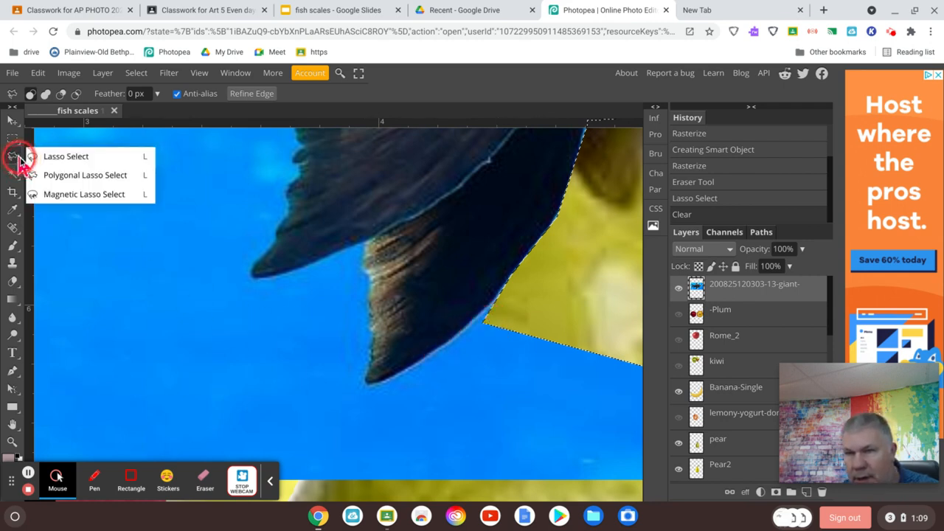
pyautogui.click(491, 309)
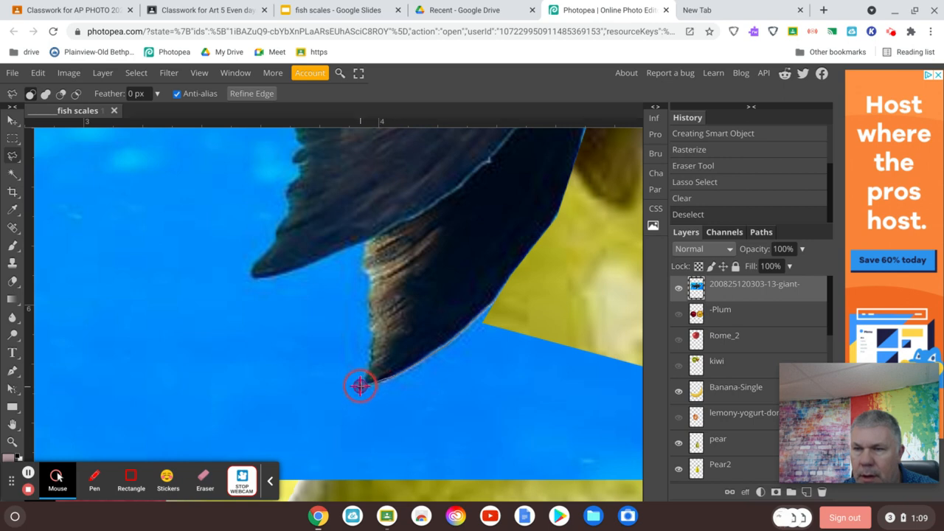
pyautogui.moveTo(357, 390)
pyautogui.mouseDown()
pyautogui.moveTo(326, 388)
pyautogui.moveTo(322, 407)
pyautogui.moveTo(385, 514)
pyautogui.moveTo(373, 462)
pyautogui.moveTo(561, 475)
pyautogui.moveTo(646, 469)
pyautogui.moveTo(634, 467)
pyautogui.moveTo(619, 268)
pyautogui.moveTo(589, 237)
pyautogui.moveTo(499, 233)
pyautogui.moveTo(453, 244)
pyautogui.mouseUp()
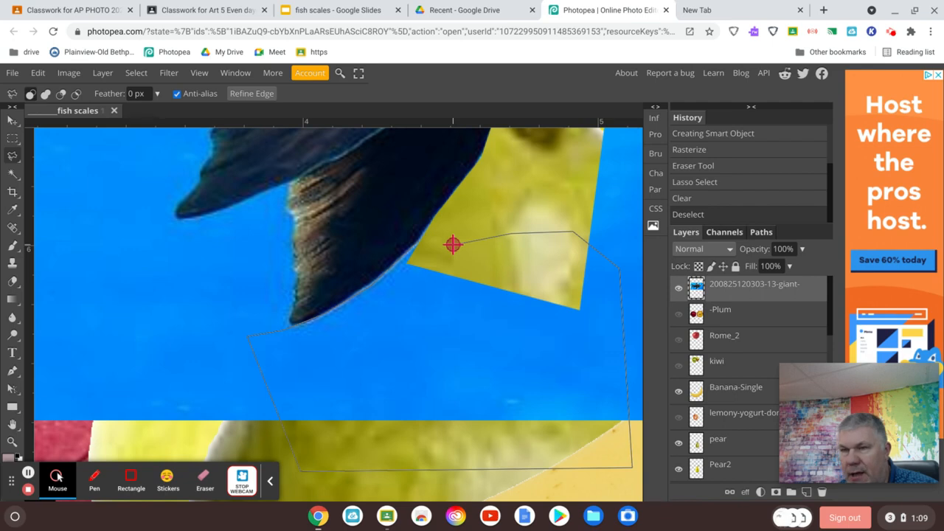
pyautogui.moveTo(453, 244); pyautogui.dragTo(453, 244)
pyautogui.press('Delete')
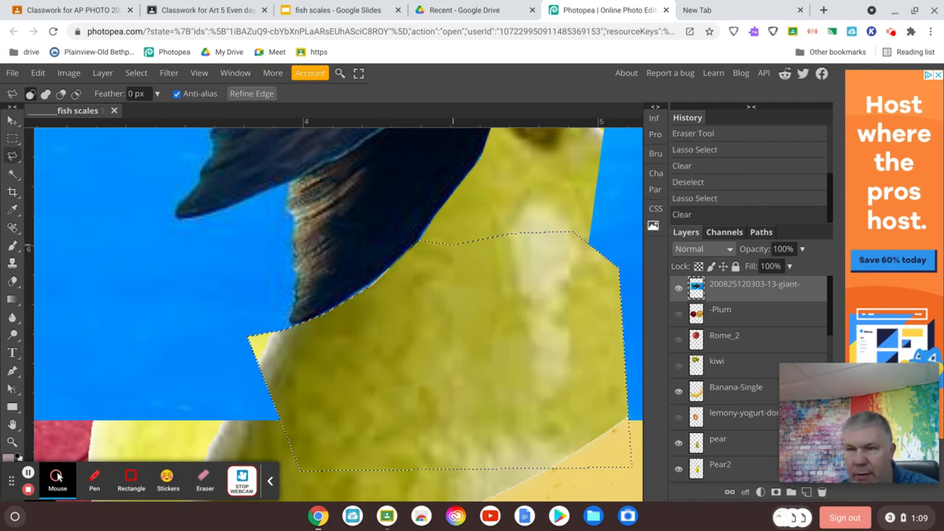
pyautogui.press('Up')
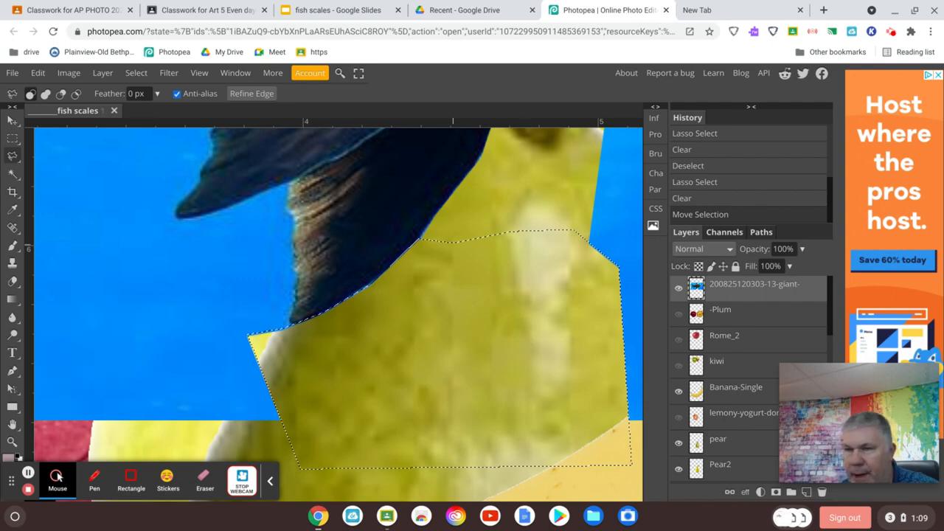
pyautogui.press('Delete')
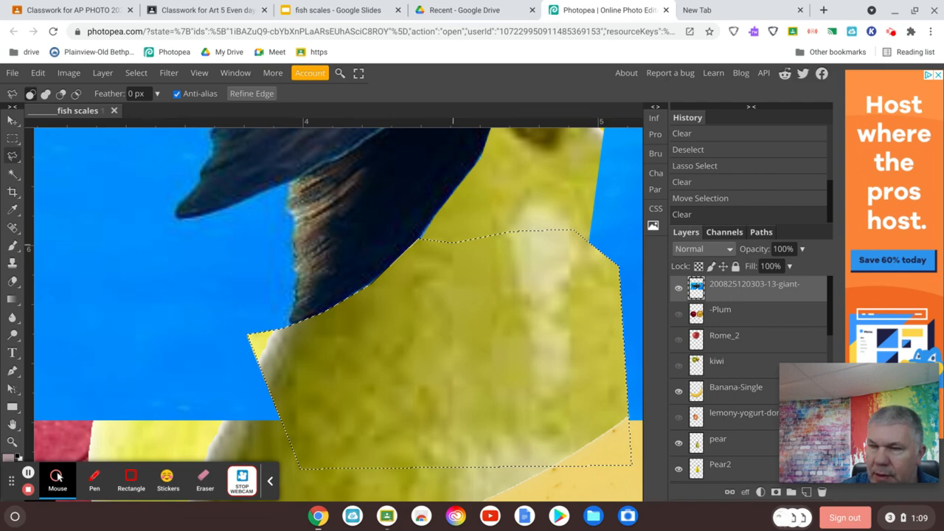
# Step: Drop the current selection and use the Magic Wand to delete the water below and in front of the fish's head
pyautogui.hotkey('ctrl', '0')
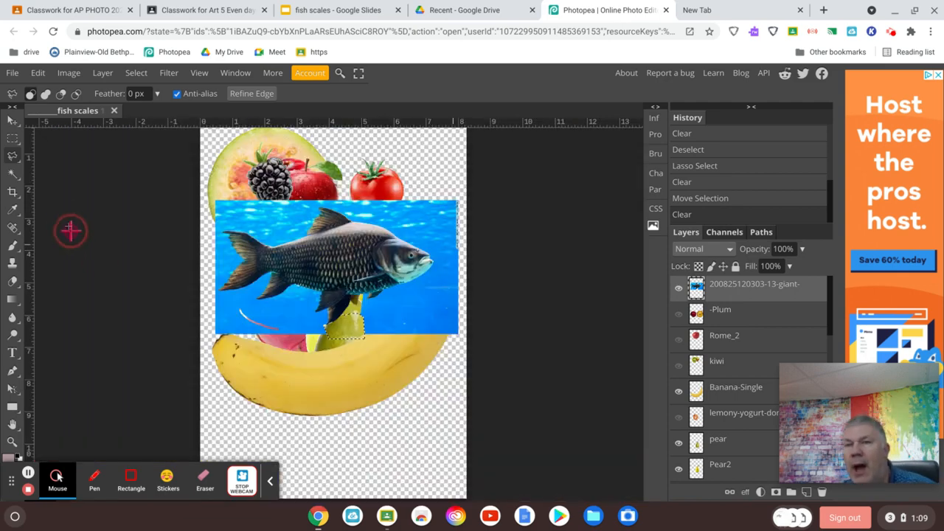
pyautogui.click(12, 173)
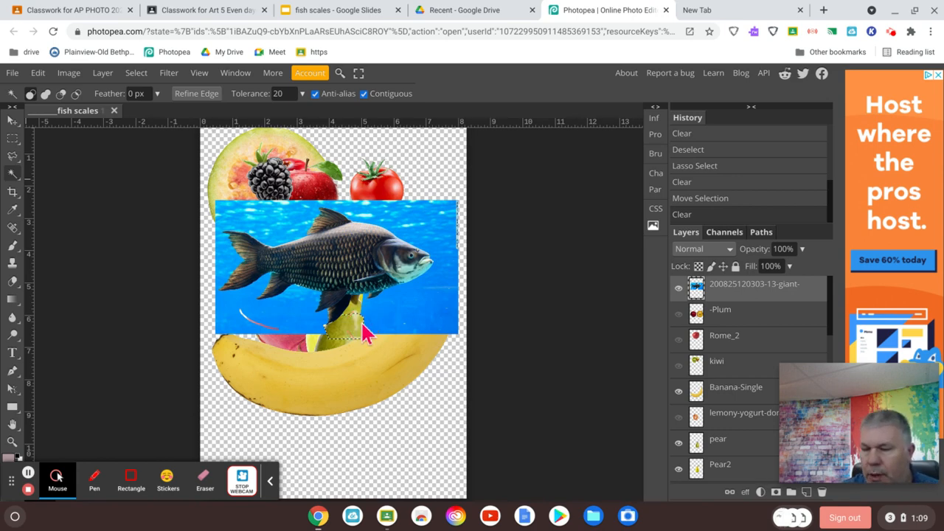
pyautogui.scroll(4, 366, 334)
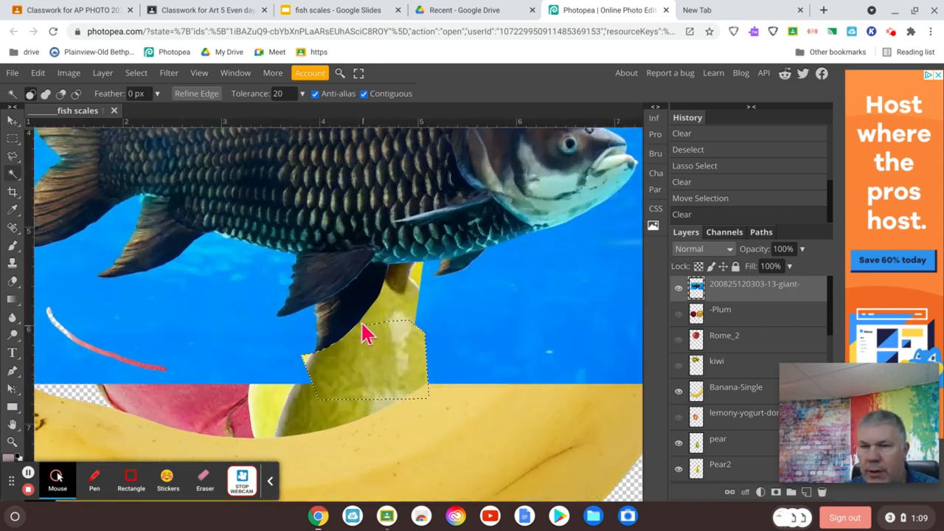
pyautogui.hotkey('ctrl', 'd')
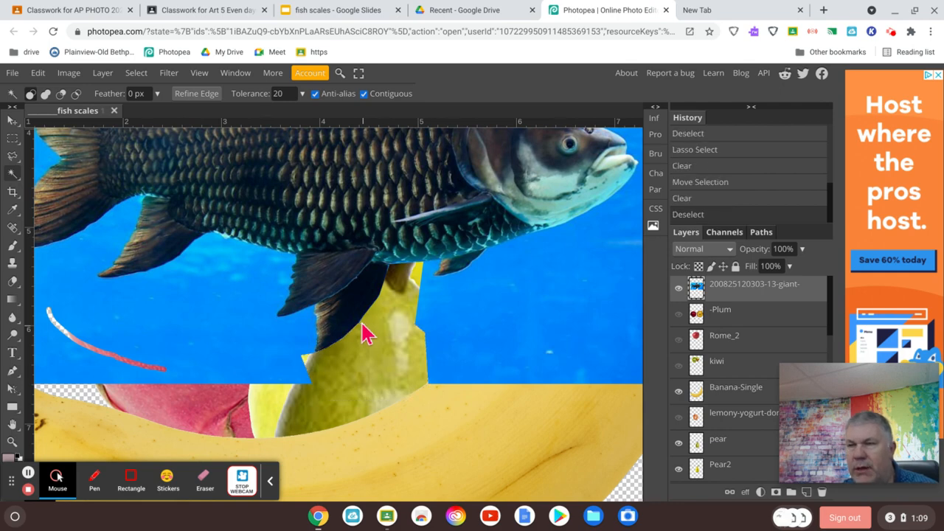
pyautogui.click(714, 294)
pyautogui.click(539, 319)
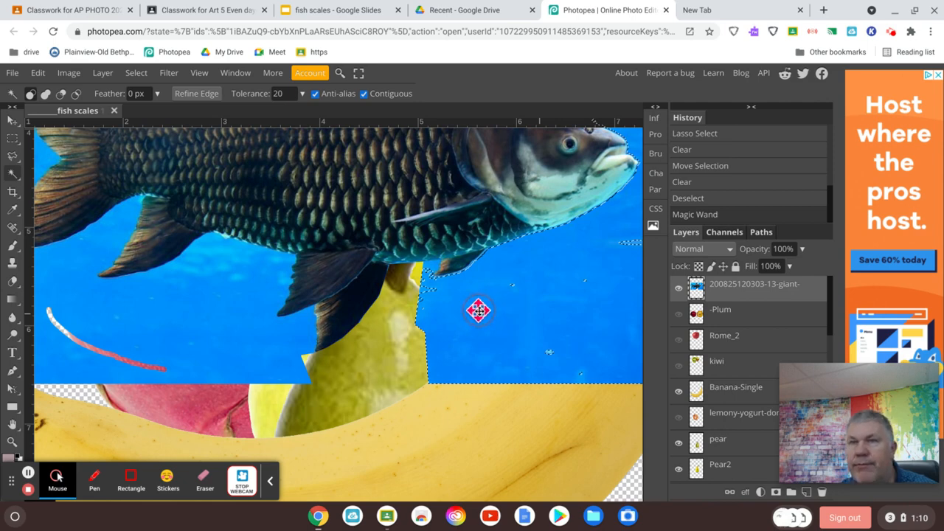
pyautogui.click(521, 307)
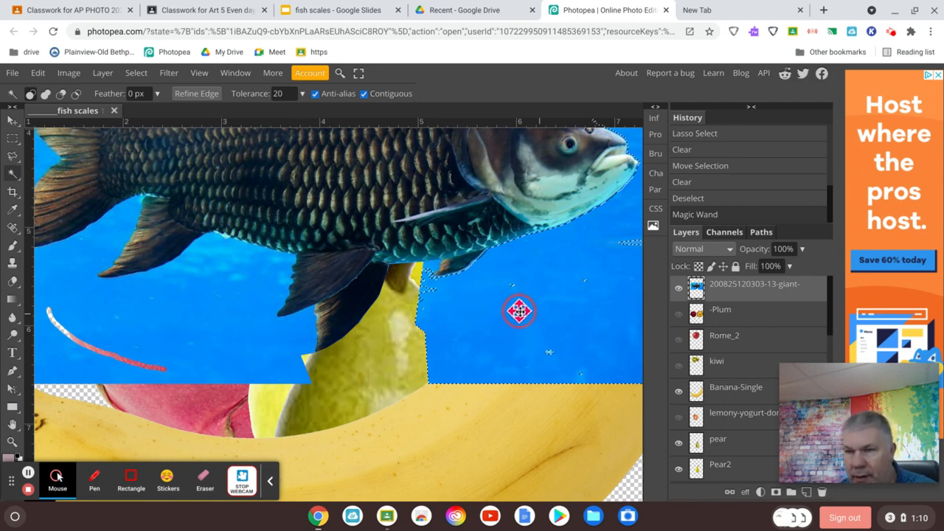
pyautogui.press('Delete')
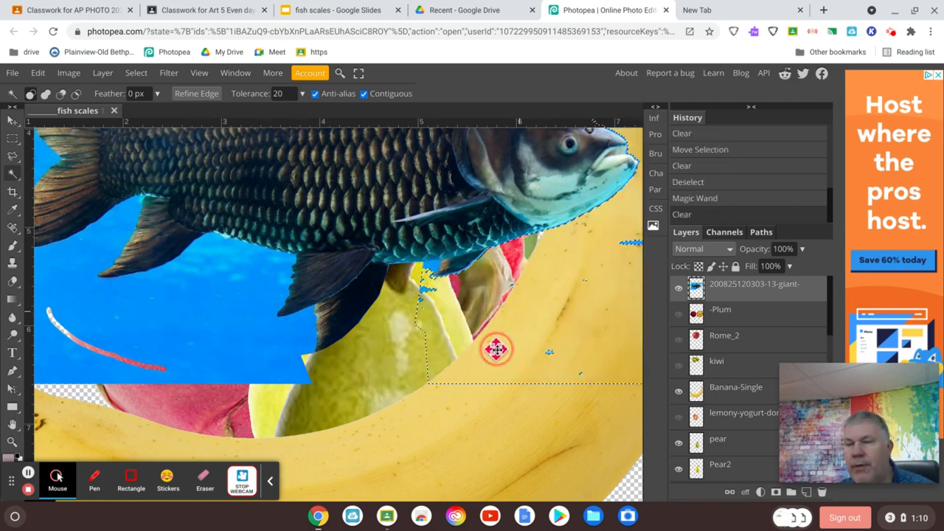
# Step: Use the Magic Wand to delete the blue water above the fish's back, starting from a cleared selection and deselecting at the end
pyautogui.moveTo(500, 347); pyautogui.dragTo(468, 495)
pyautogui.moveTo(575, 445); pyautogui.dragTo(468, 506)
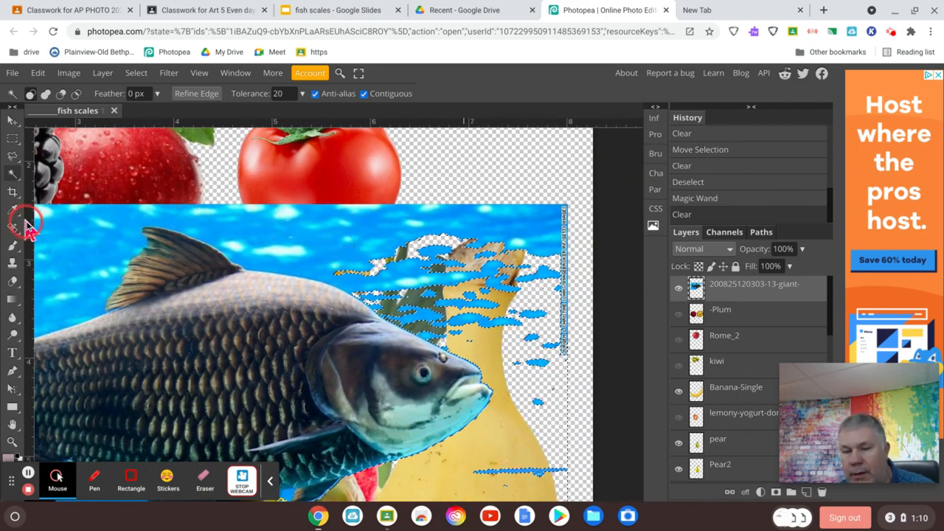
pyautogui.hotkey('ctrl', 'd')
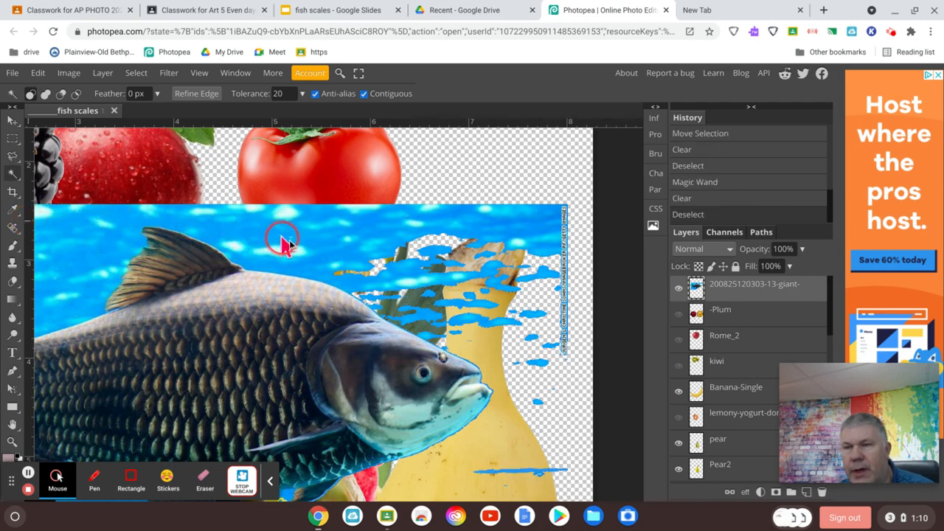
pyautogui.click(317, 236)
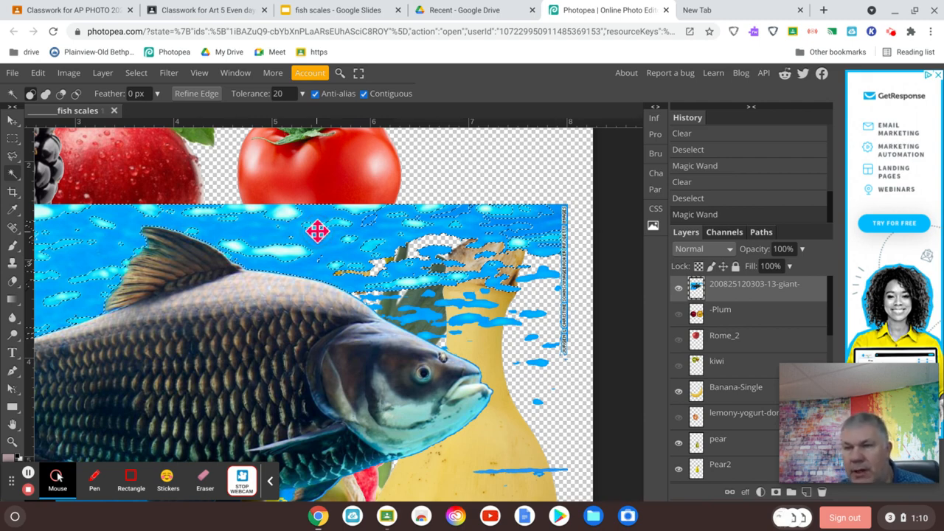
pyautogui.press('Delete')
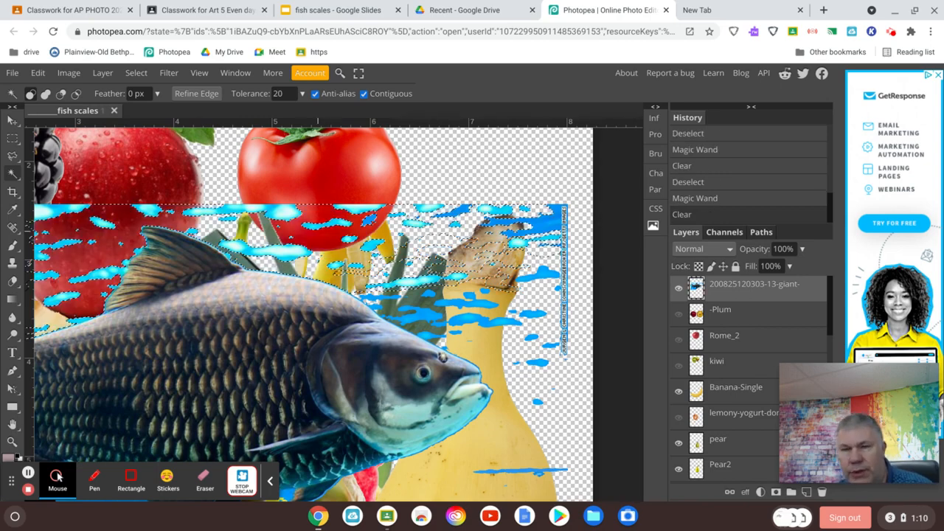
pyautogui.hotkey('ctrl', 'd')
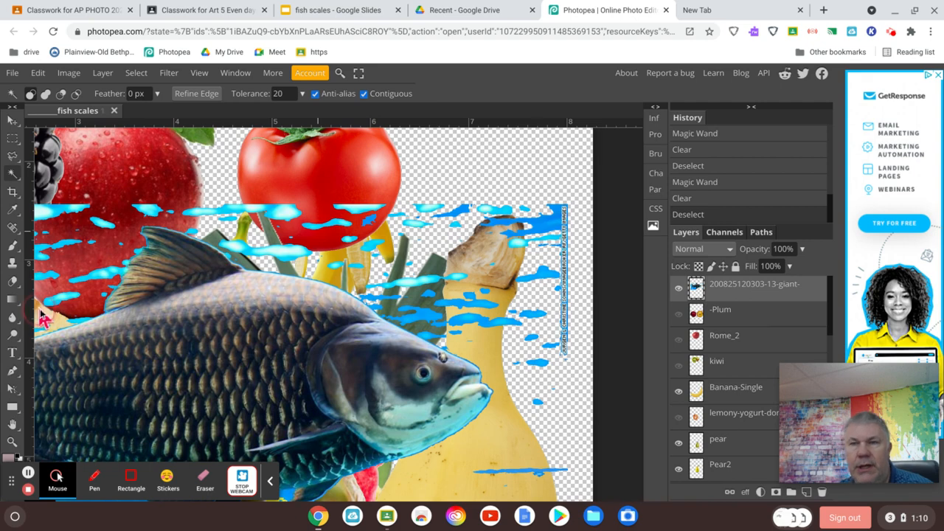
# Step: Set the Eraser to 161 px and erase the leftover water specks above and in front of the fish's head, undoing one stroke along the way
pyautogui.click(13, 285)
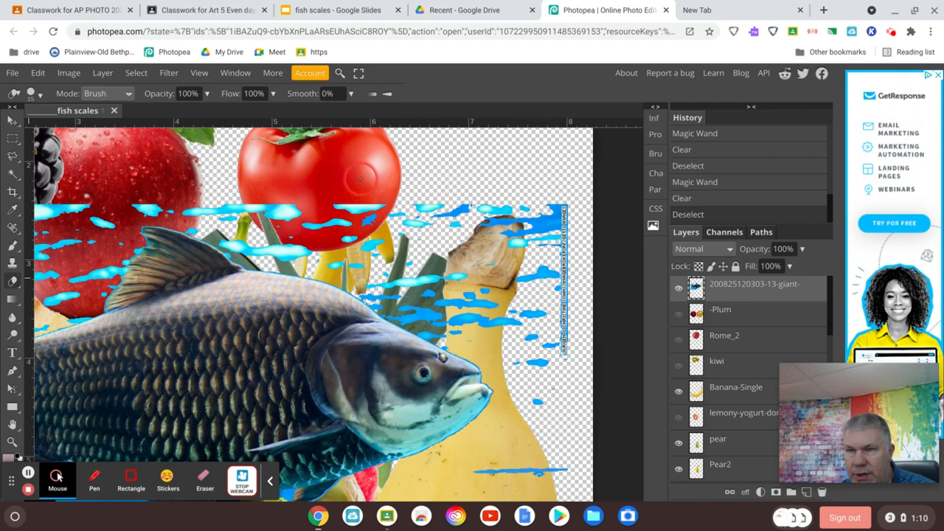
pyautogui.rightClick(423, 199)
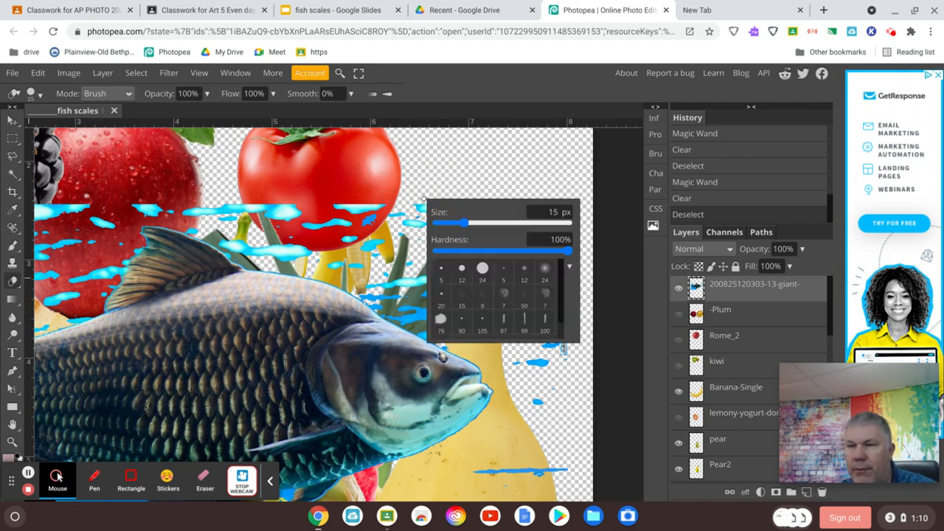
pyautogui.moveTo(489, 230); pyautogui.dragTo(505, 228)
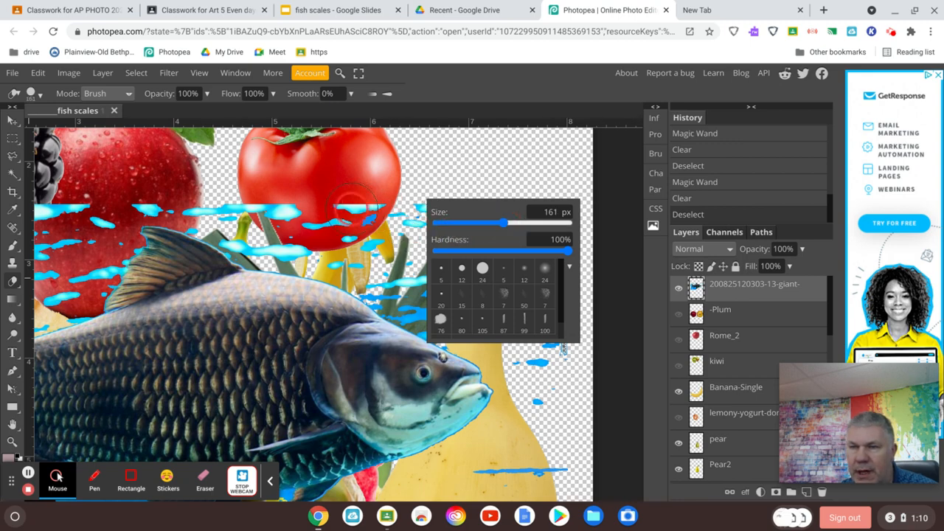
pyautogui.moveTo(356, 210)
pyautogui.mouseDown()
pyautogui.moveTo(521, 209)
pyautogui.moveTo(539, 226)
pyautogui.moveTo(546, 261)
pyautogui.moveTo(539, 306)
pyautogui.moveTo(554, 211)
pyautogui.moveTo(560, 356)
pyautogui.moveTo(317, 231)
pyautogui.moveTo(216, 210)
pyautogui.moveTo(126, 209)
pyautogui.moveTo(286, 223)
pyautogui.moveTo(225, 237)
pyautogui.moveTo(241, 218)
pyautogui.moveTo(190, 201)
pyautogui.moveTo(405, 209)
pyautogui.moveTo(493, 235)
pyautogui.moveTo(507, 197)
pyautogui.moveTo(528, 231)
pyautogui.moveTo(548, 323)
pyautogui.mouseUp()
pyautogui.hotkey('ctrl', 'z')
pyautogui.moveTo(555, 235)
pyautogui.mouseDown()
pyautogui.moveTo(559, 209)
pyautogui.moveTo(565, 349)
pyautogui.moveTo(549, 359)
pyautogui.moveTo(449, 280)
pyautogui.moveTo(395, 260)
pyautogui.mouseUp()
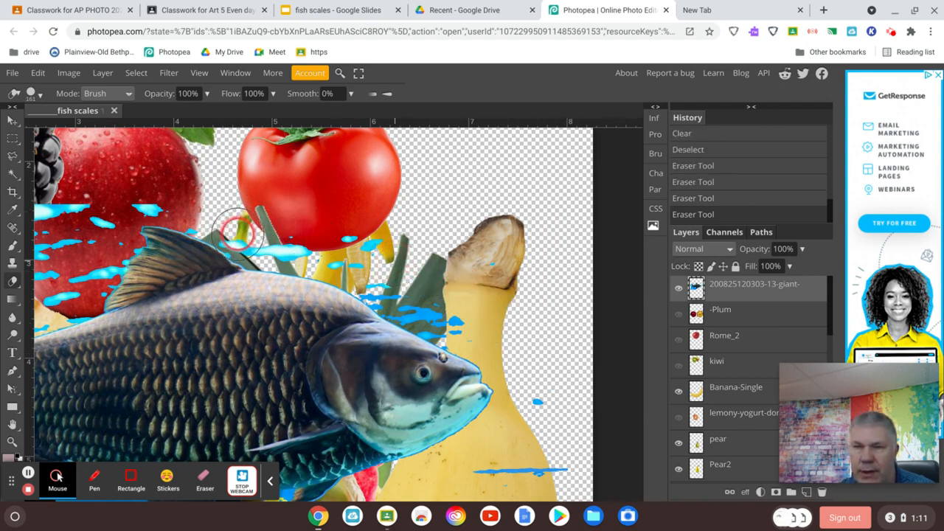
# Step: Erase the remaining water specks between the dorsal fin and the head, along with the streak below the mouth over the banana
pyautogui.moveTo(238, 235); pyautogui.dragTo(251, 239)
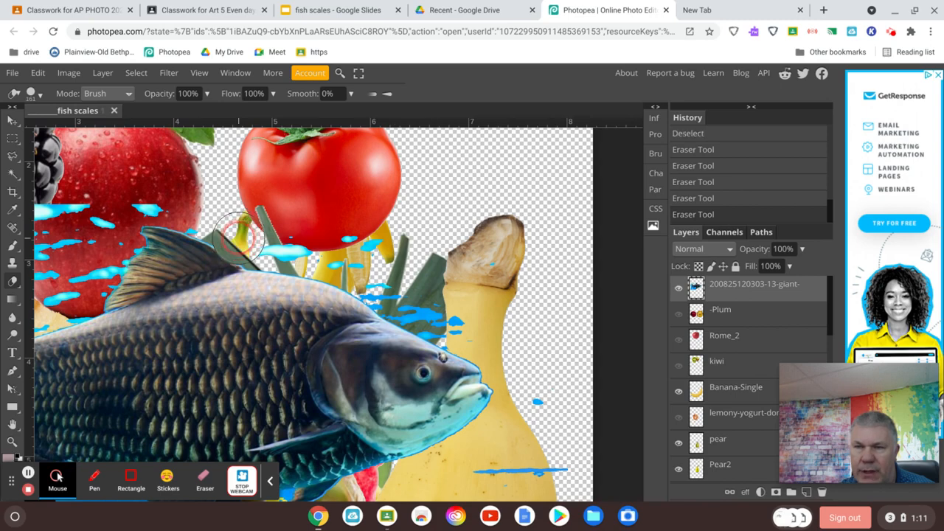
pyautogui.press('super')
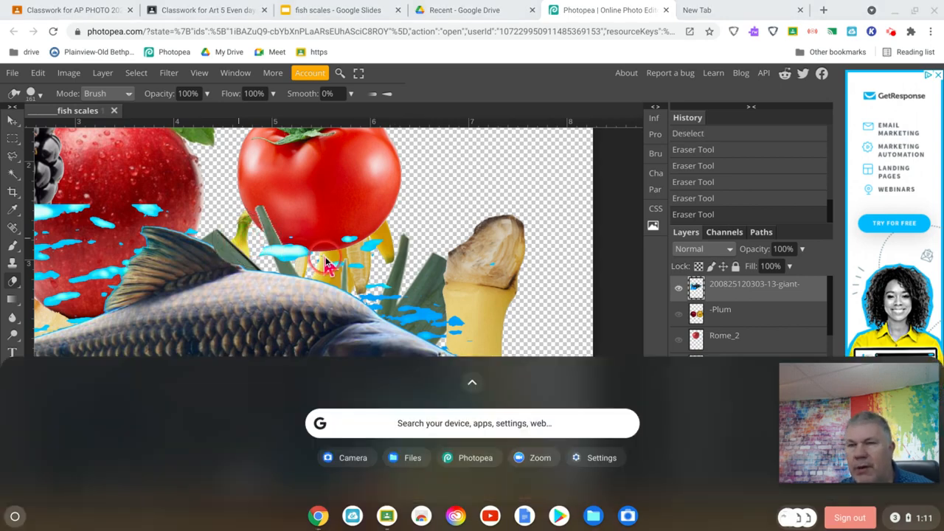
pyautogui.press('super')
pyautogui.keyDown('shift'); pyautogui.click(417, 282); pyautogui.keyUp('shift')
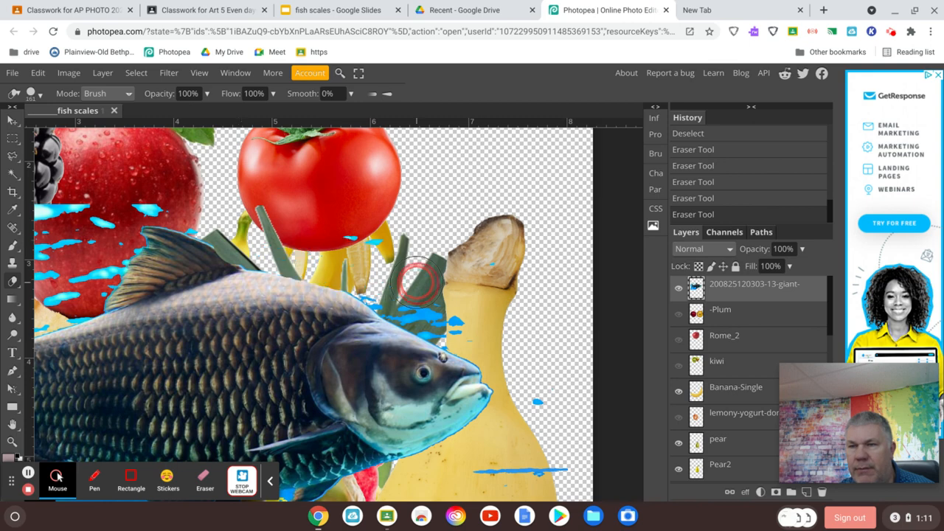
pyautogui.keyDown('shift'); pyautogui.click(471, 326); pyautogui.keyUp('shift')
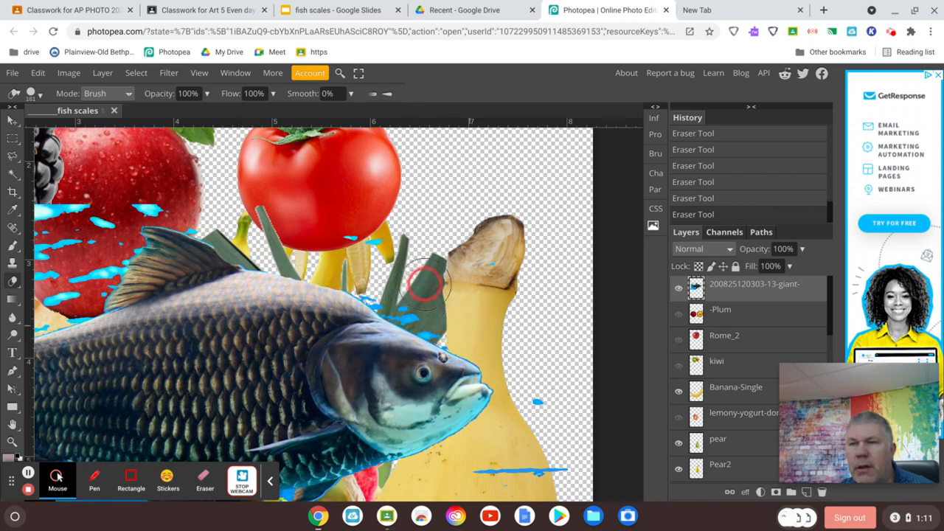
pyautogui.moveTo(382, 236)
pyautogui.mouseDown()
pyautogui.moveTo(359, 231)
pyautogui.moveTo(337, 212)
pyautogui.mouseUp()
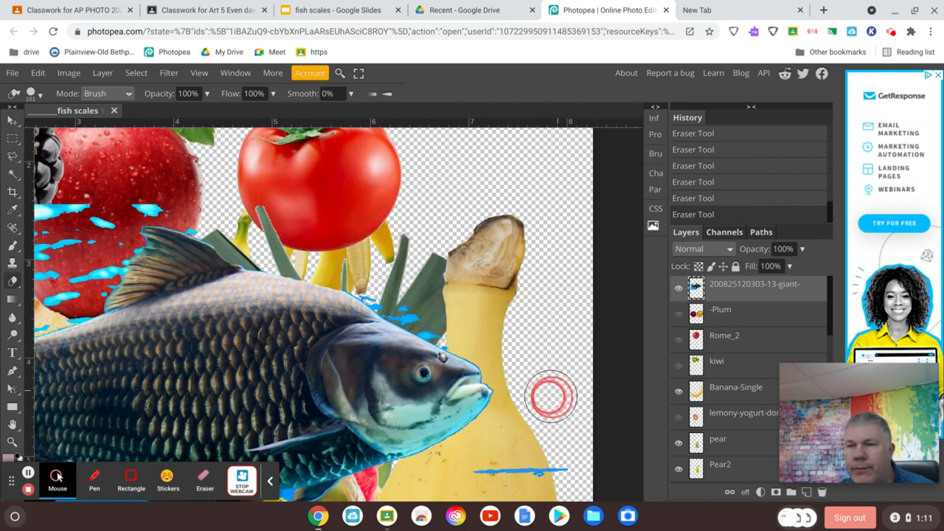
pyautogui.moveTo(526, 450)
pyautogui.mouseDown()
pyautogui.moveTo(460, 468)
pyautogui.moveTo(537, 469)
pyautogui.moveTo(554, 453)
pyautogui.mouseUp()
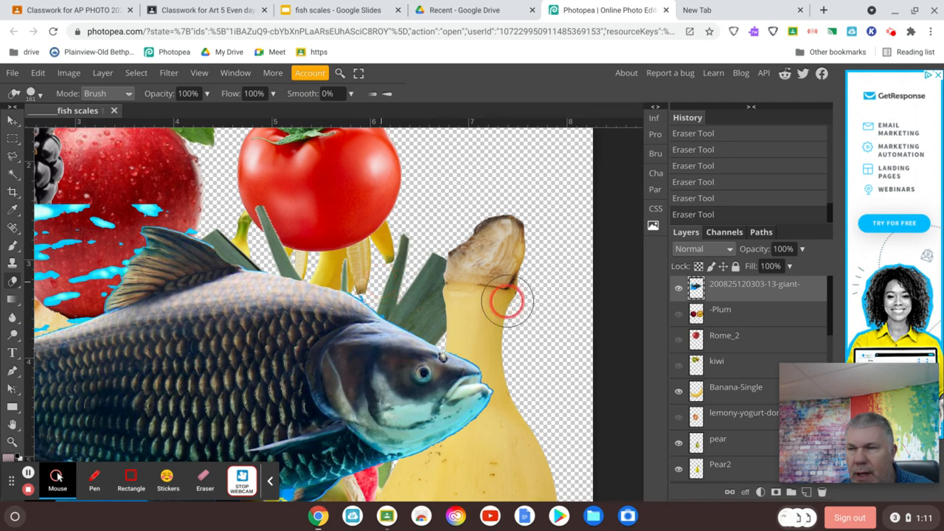
# Step: Hide the visible fruit layers from Banana-Single down through download, keeping lemony-yogurt-donuts hidden
pyautogui.scroll(-5, 691, 328)
pyautogui.scroll(3, 691, 328)
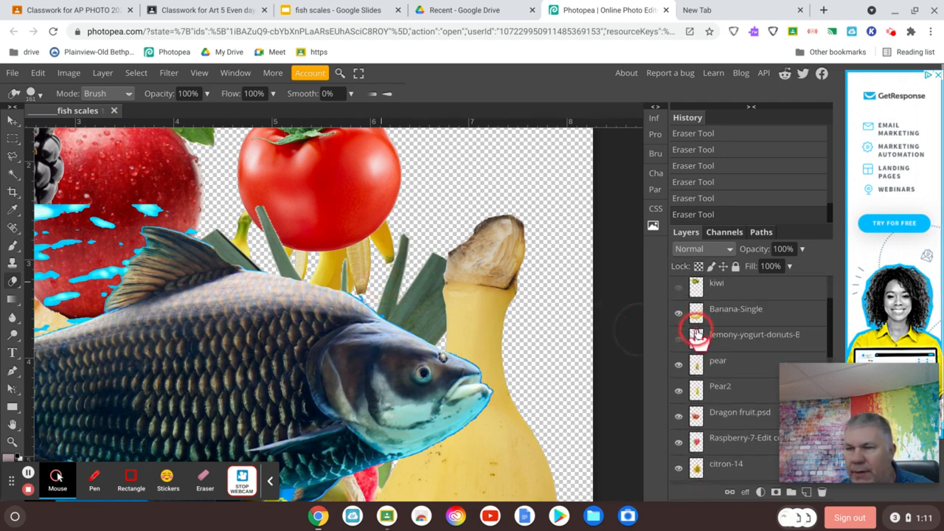
pyautogui.moveTo(678, 313); pyautogui.dragTo(679, 441)
pyautogui.click(680, 341)
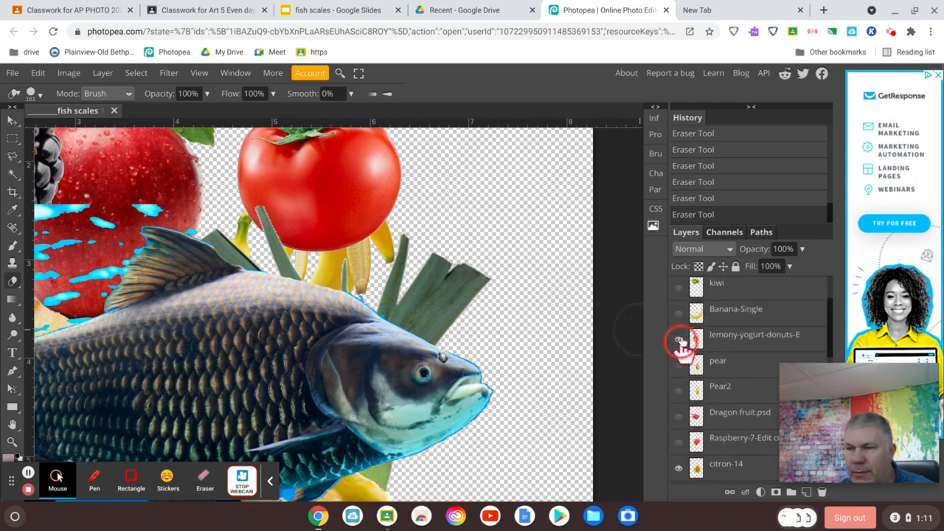
pyautogui.scroll(-4, 681, 339)
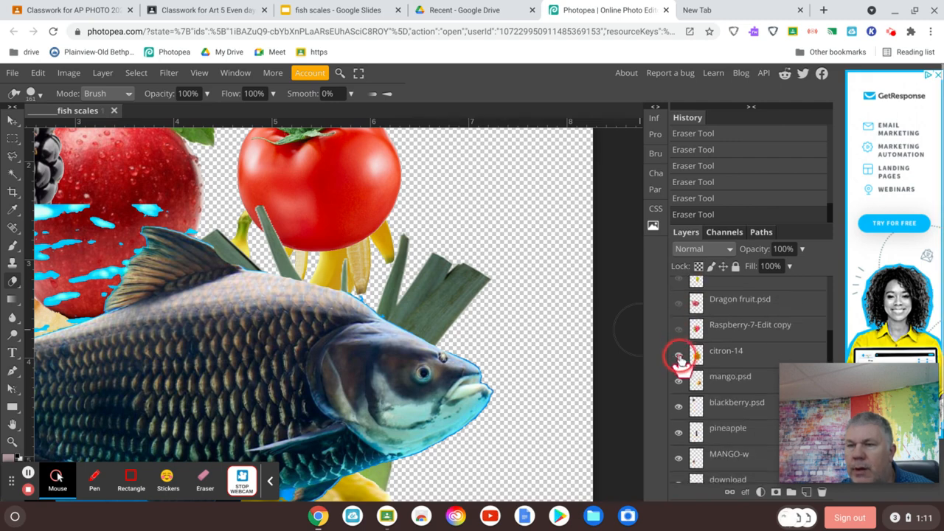
pyautogui.click(679, 353)
pyautogui.moveTo(681, 359); pyautogui.dragTo(677, 504)
pyautogui.scroll(-5, 706, 413)
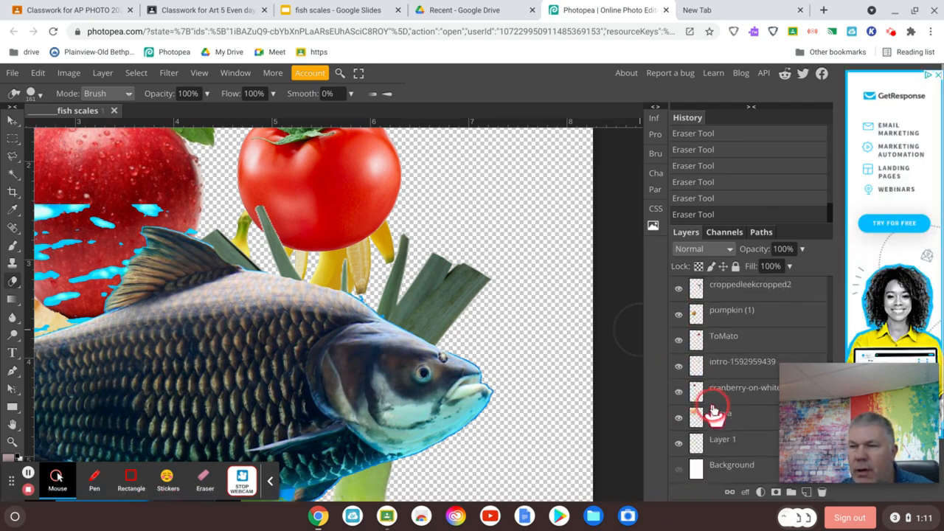
pyautogui.scroll(1, 708, 385)
pyautogui.moveTo(677, 310); pyautogui.dragTo(687, 456)
pyautogui.click(683, 481)
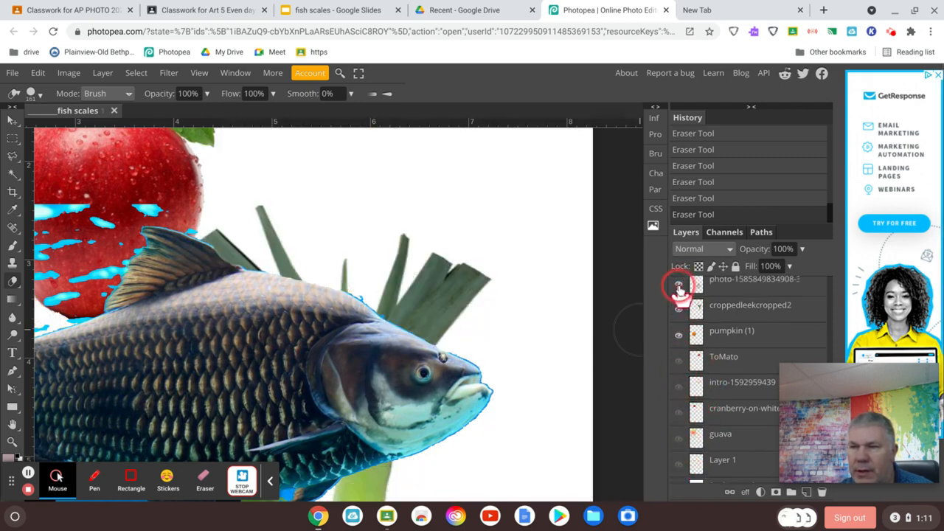
pyautogui.moveTo(679, 287); pyautogui.dragTo(686, 331)
pyautogui.scroll(-1, 671, 434)
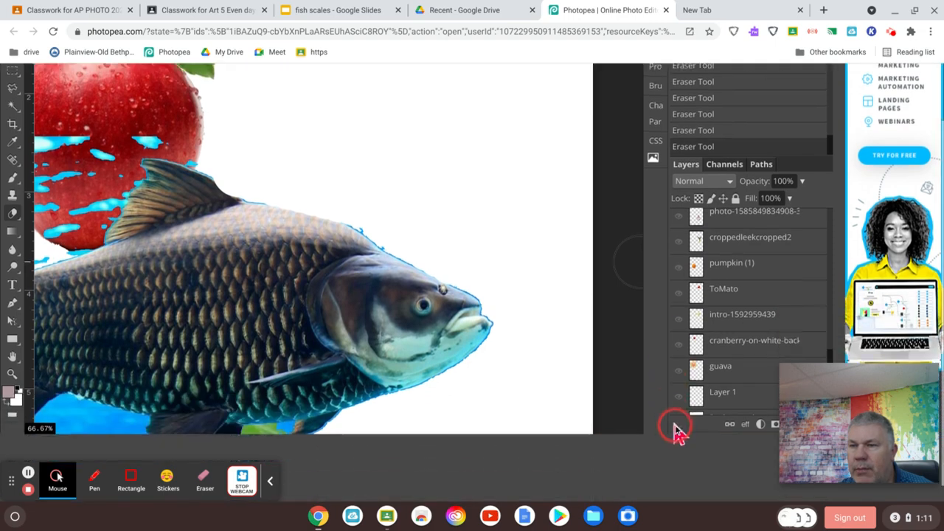
# Step: Hide the download (1), apple and primo-vantage layers so only the fish and the white background are displayed
pyautogui.scroll(1, 679, 417)
pyautogui.scroll(3, 680, 413)
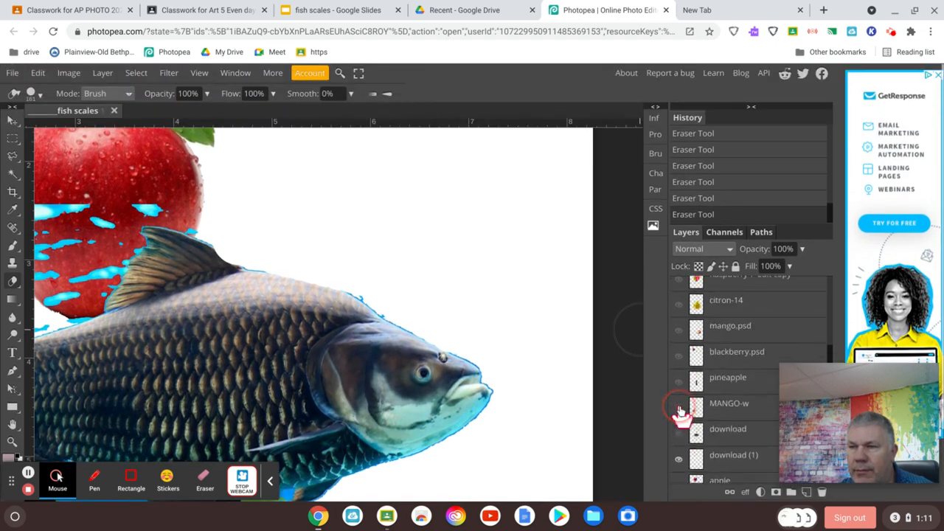
pyautogui.scroll(-1, 683, 413)
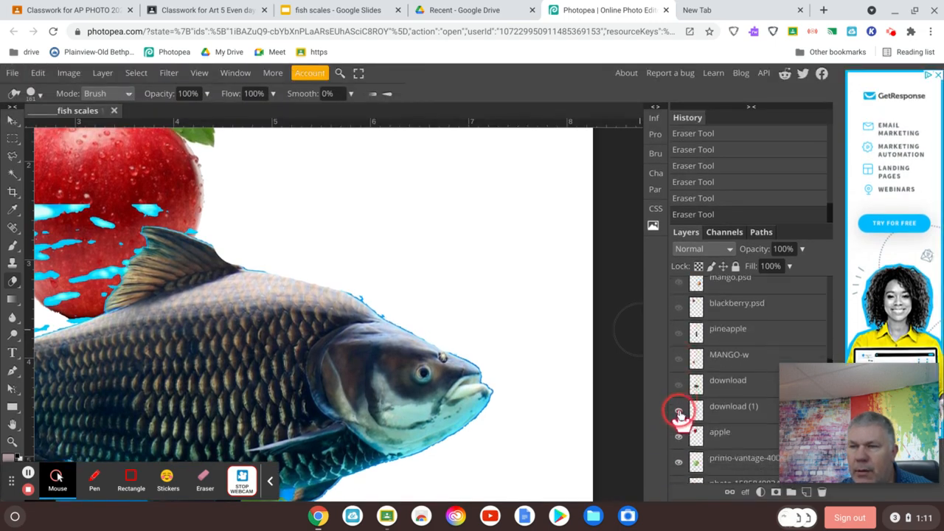
pyautogui.click(678, 412)
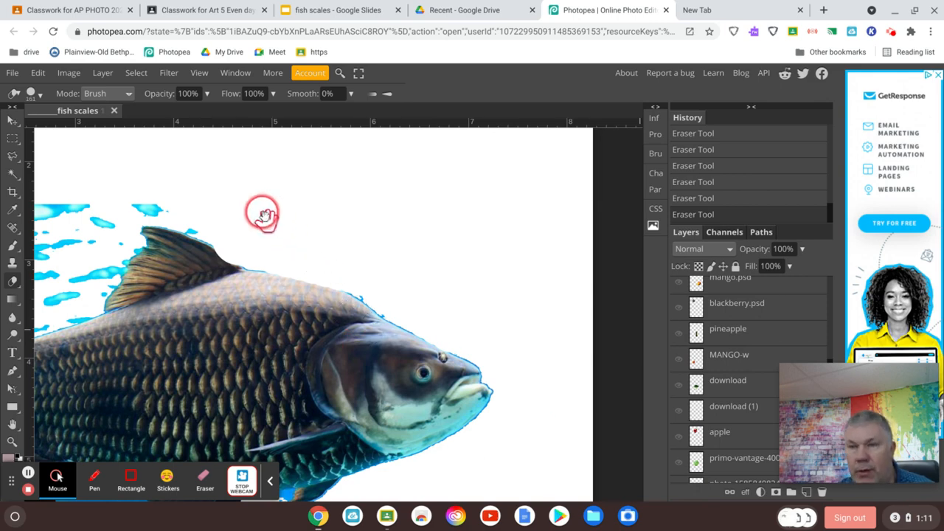
# Step: Erase the loose water specks above the fish's back toward the tail and trim the water's outer edge behind the tail
pyautogui.moveTo(263, 214)
pyautogui.mouseDown()
pyautogui.moveTo(534, 232)
pyautogui.moveTo(506, 211)
pyautogui.moveTo(417, 196)
pyautogui.moveTo(126, 219)
pyautogui.moveTo(371, 265)
pyautogui.moveTo(411, 228)
pyautogui.moveTo(405, 266)
pyautogui.moveTo(415, 266)
pyautogui.moveTo(390, 304)
pyautogui.moveTo(330, 322)
pyautogui.moveTo(236, 265)
pyautogui.moveTo(156, 253)
pyautogui.moveTo(158, 263)
pyautogui.moveTo(236, 270)
pyautogui.moveTo(255, 285)
pyautogui.moveTo(325, 286)
pyautogui.moveTo(391, 229)
pyautogui.moveTo(457, 207)
pyautogui.moveTo(509, 213)
pyautogui.moveTo(479, 214)
pyautogui.mouseUp()
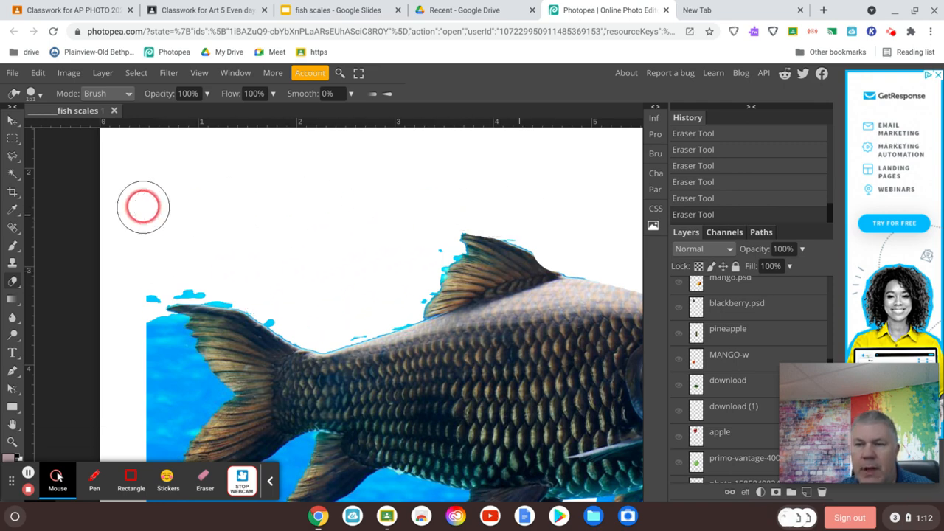
pyautogui.scroll(-4, 143, 207)
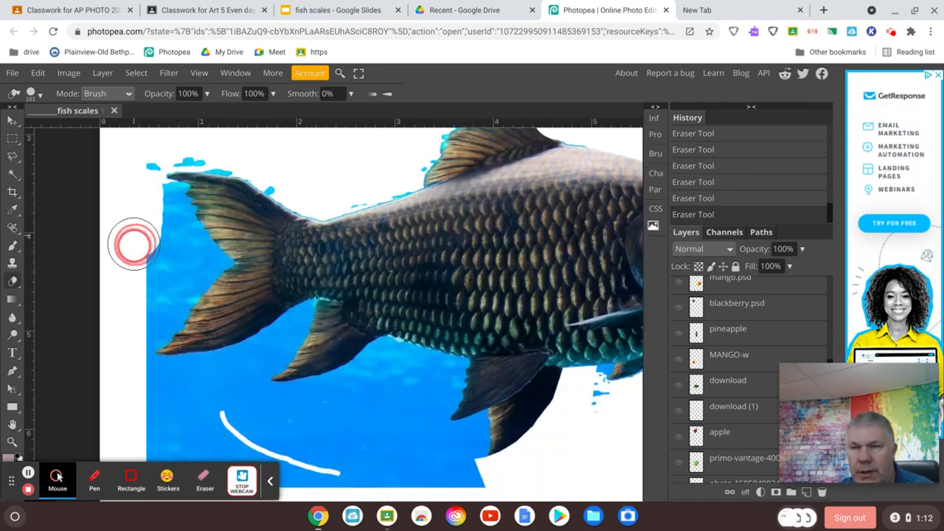
pyautogui.moveTo(134, 245); pyautogui.dragTo(131, 259)
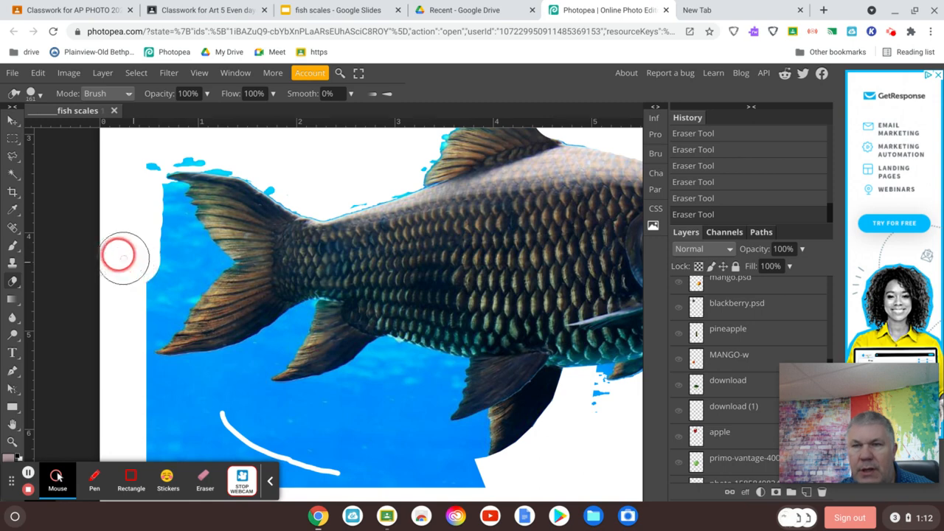
# Step: Set the Magic Wand tolerance to 45 and delete the large water area below the fish and the patch under its belly
pyautogui.click(13, 175)
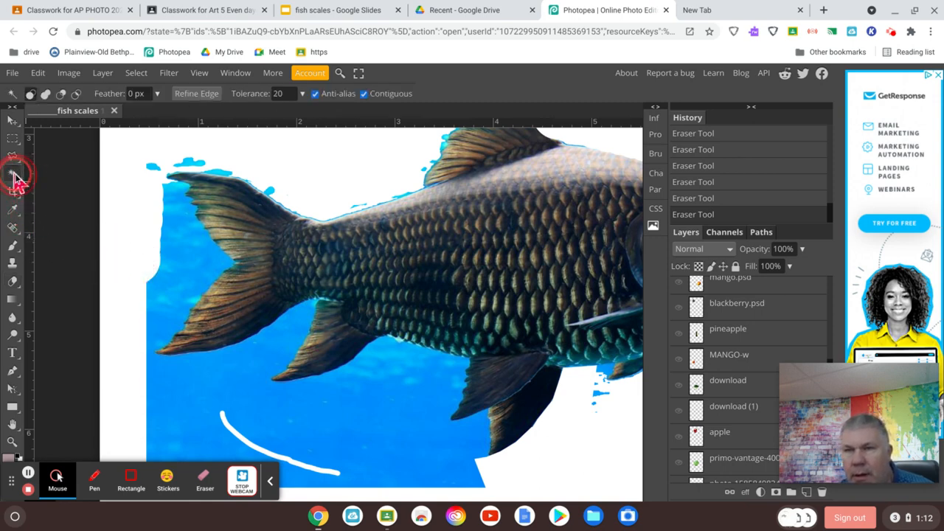
pyautogui.click(285, 93)
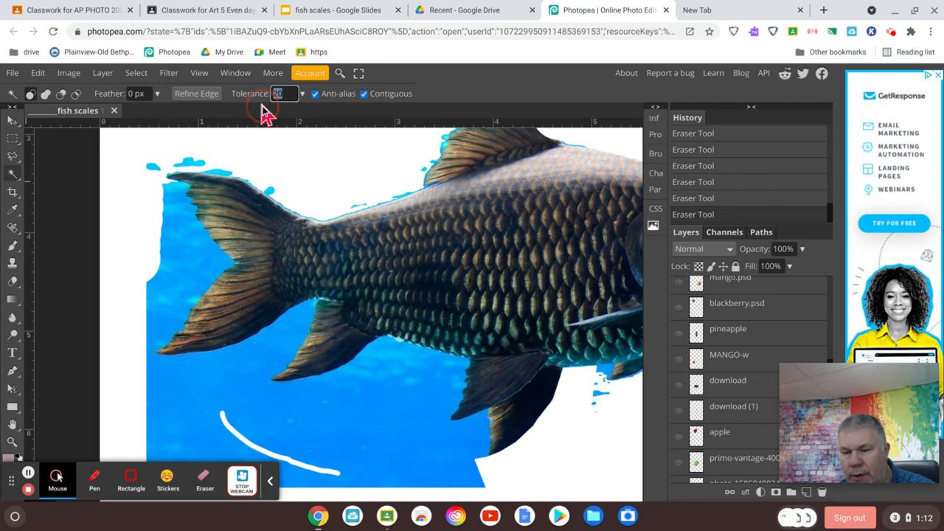
pyautogui.click(363, 427)
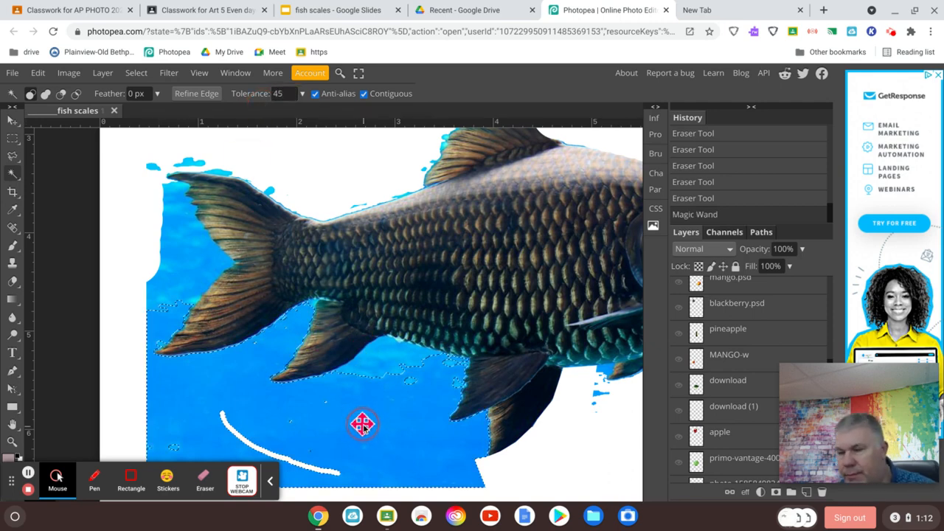
pyautogui.press('Delete')
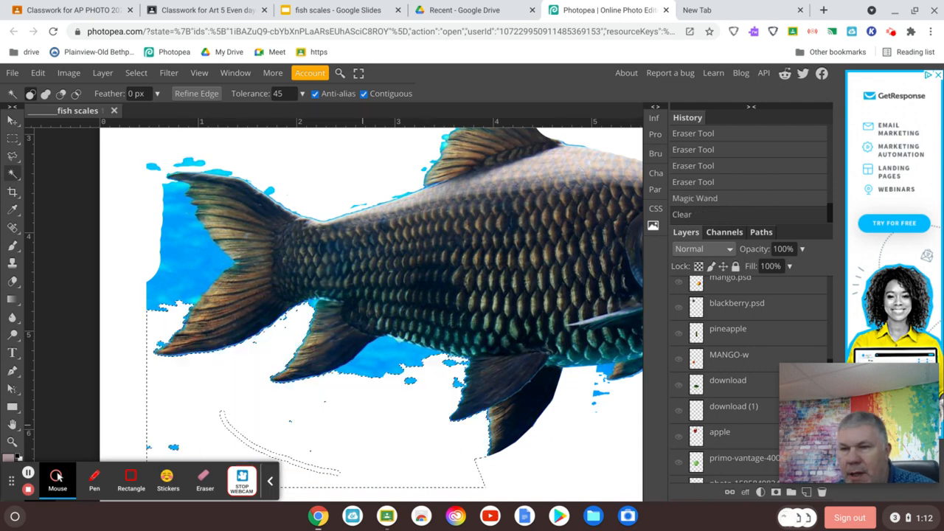
pyautogui.click(391, 362)
pyautogui.press('Delete')
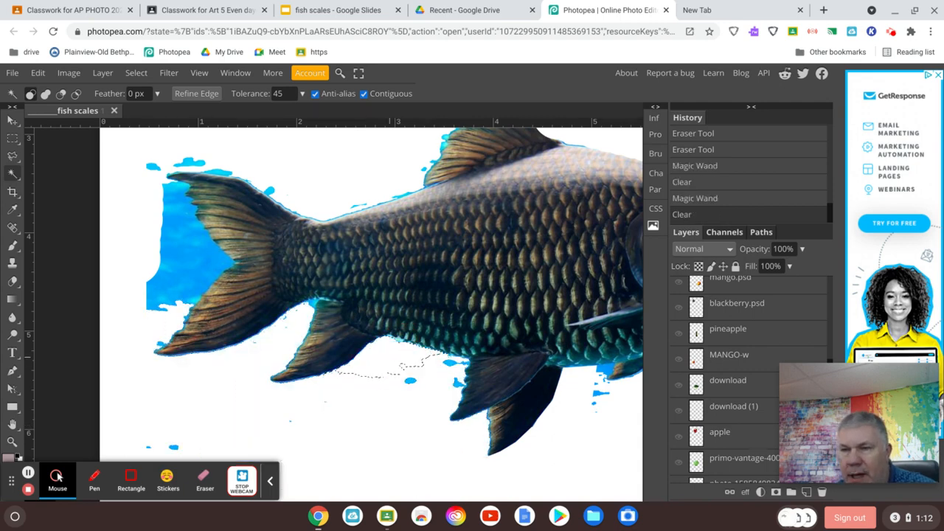
# Step: Use the Magic Wand to delete the water between the tail and rear fin, behind the tail fork, and beneath the belly
pyautogui.click(308, 311)
pyautogui.press('Delete')
pyautogui.click(214, 267)
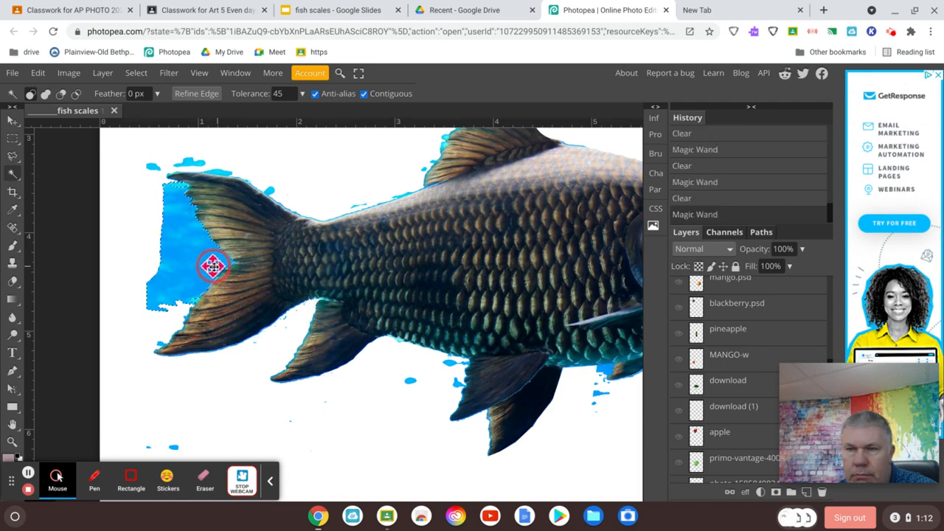
pyautogui.press('Delete')
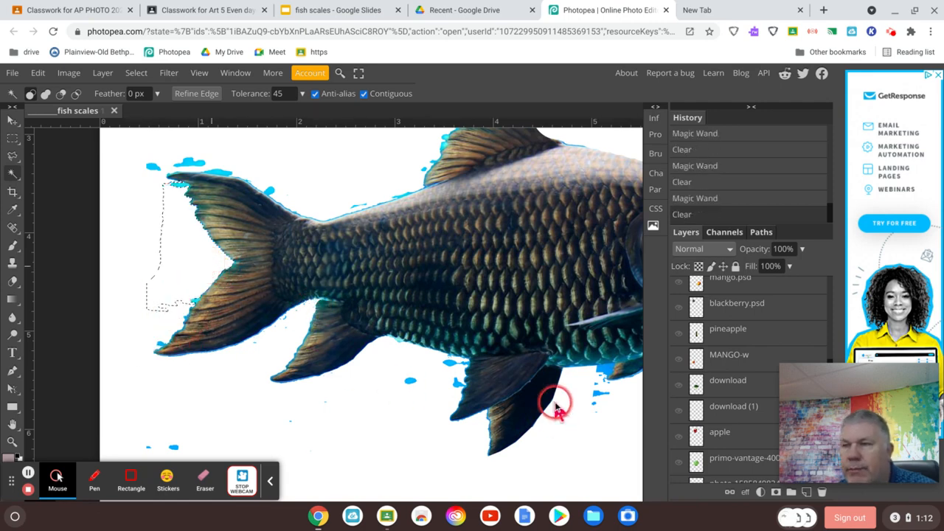
pyautogui.click(601, 377)
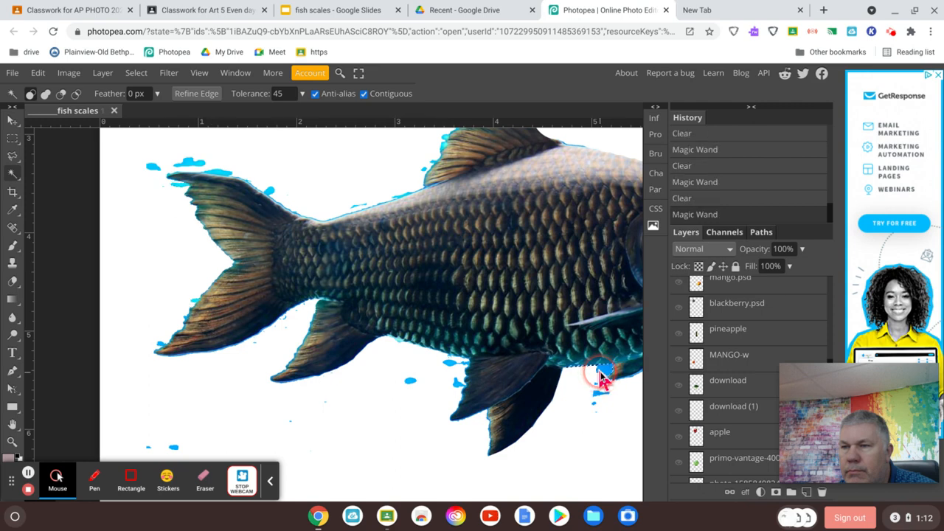
pyautogui.press('Delete')
pyautogui.click(601, 402)
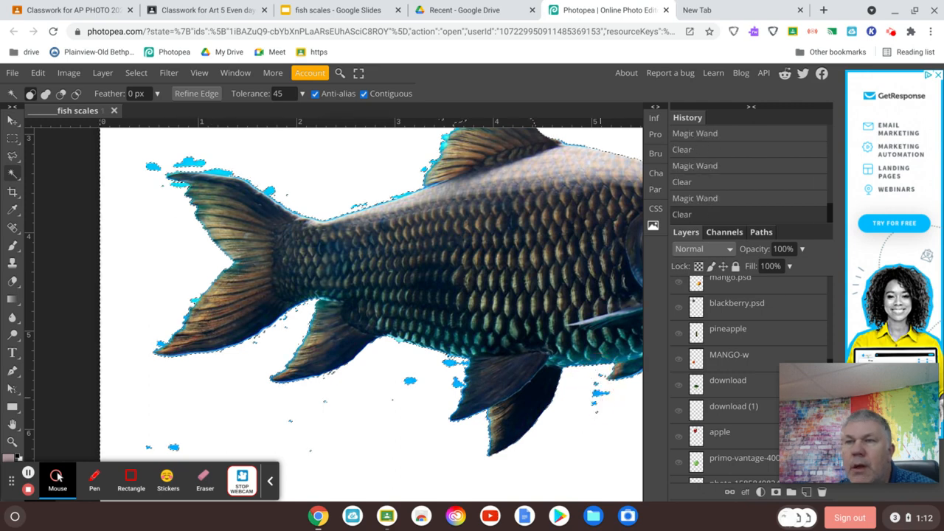
# Step: Use the Magic Wand to delete the blue fringe along the fish's back between the tail and dorsal fin
pyautogui.scroll(3, 598, 402)
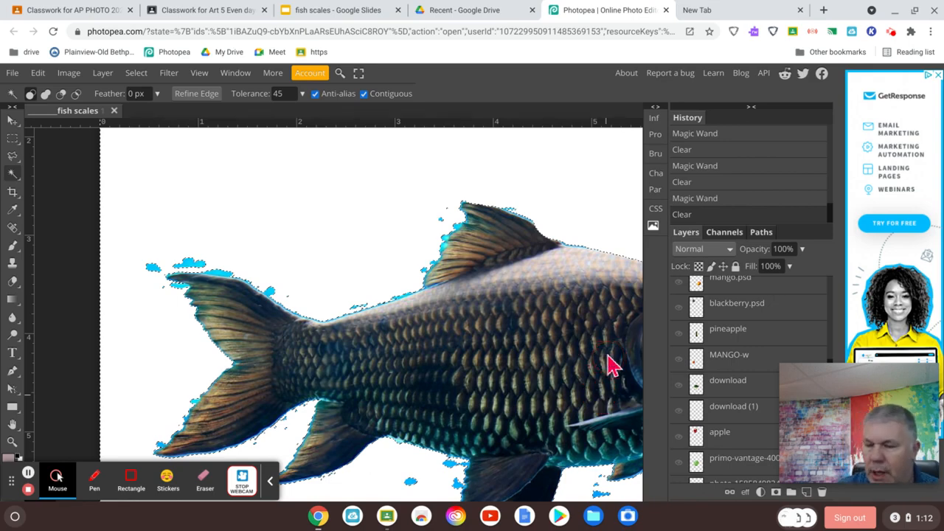
pyautogui.scroll(5, 609, 365)
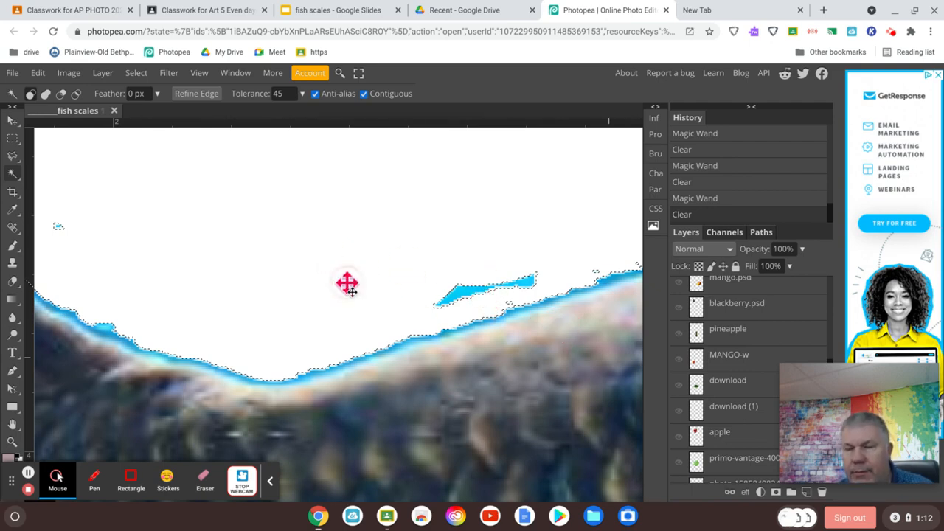
pyautogui.click(406, 344)
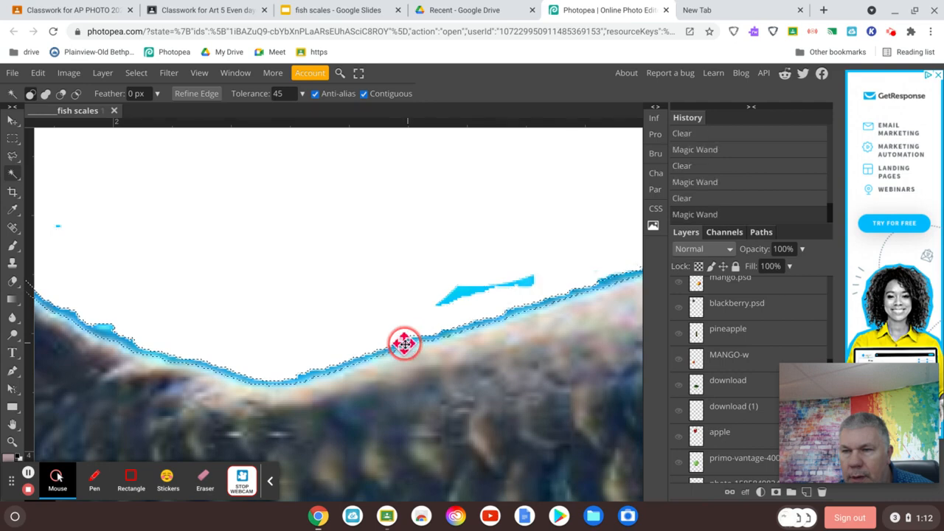
pyautogui.press('Delete')
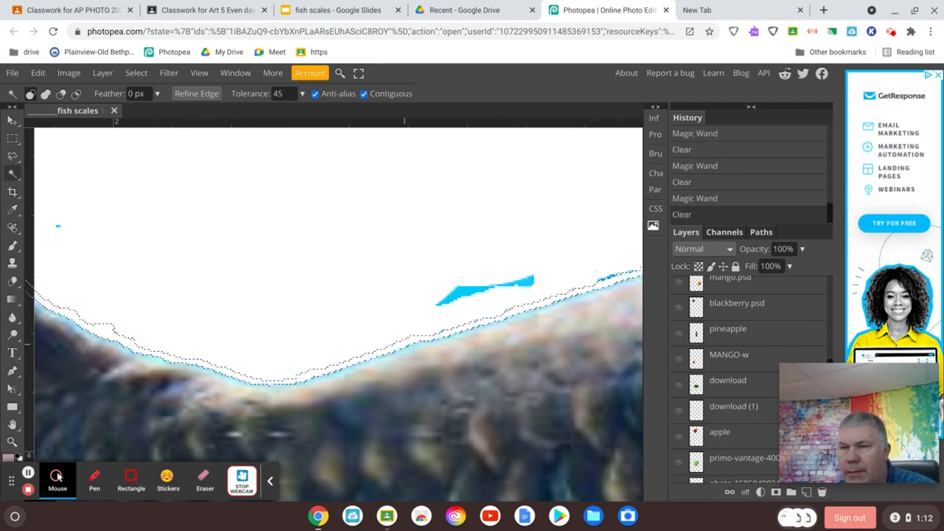
# Step: Use the Magic Wand to delete the loose blue patch above the fish's back and the thin fringe along it, and deselect
pyautogui.click(458, 293)
pyautogui.press('Delete')
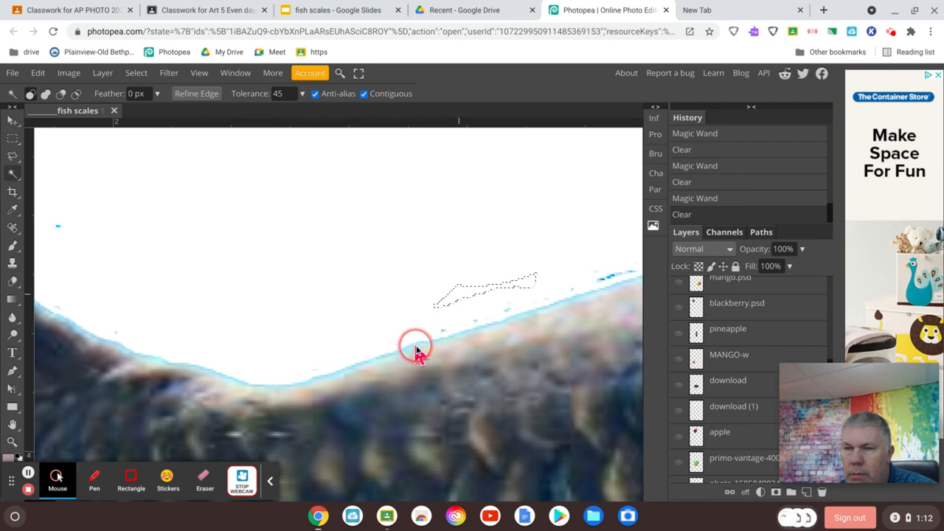
pyautogui.click(416, 352)
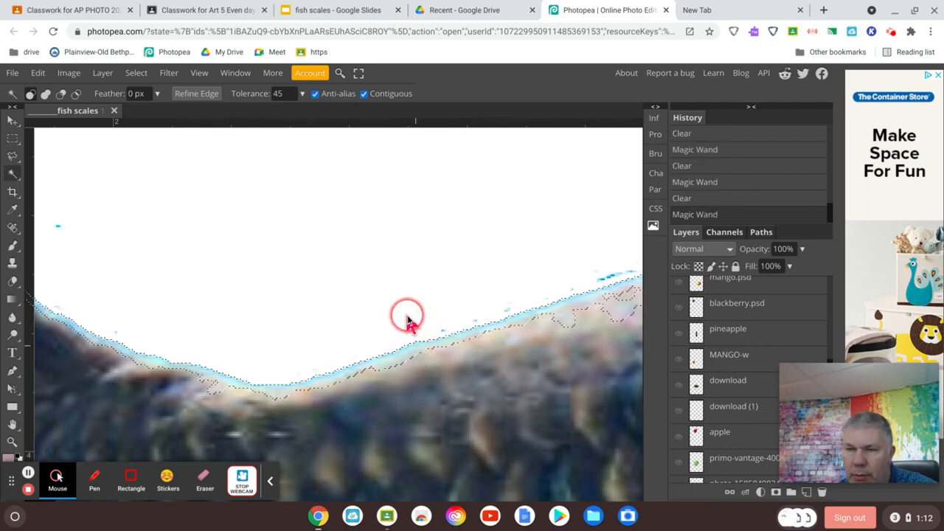
pyautogui.click(406, 352)
pyautogui.click(406, 353)
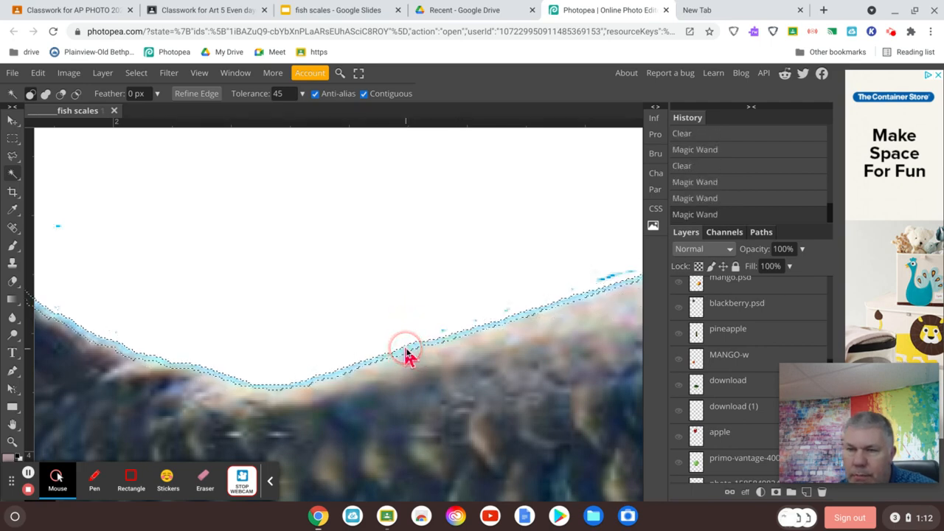
pyautogui.press('Delete')
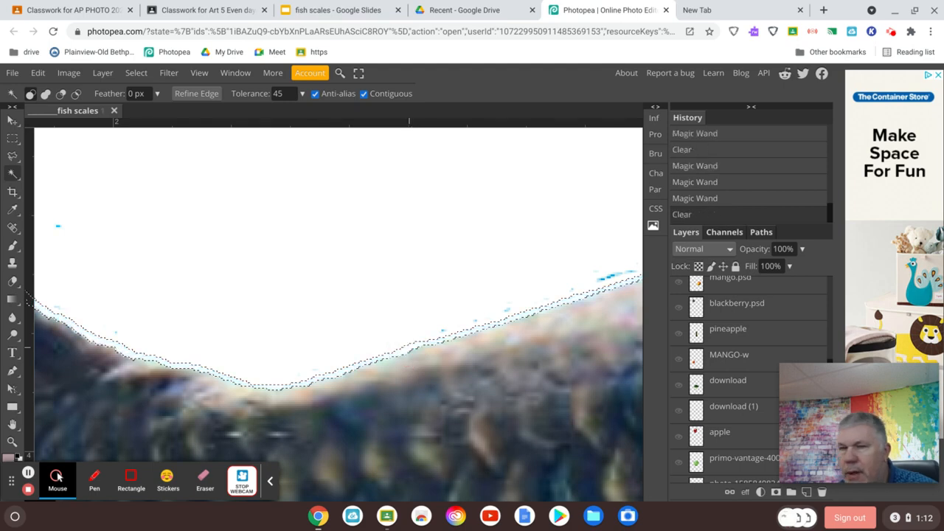
pyautogui.click(581, 295)
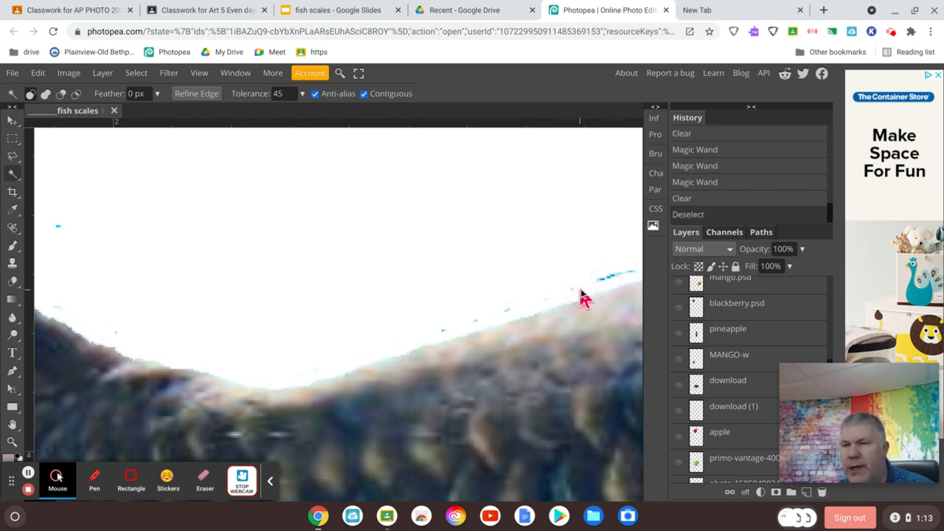
# Step: Step back through the recent fringe deletions at the dorsal fin and restore the latest history state
pyautogui.moveTo(615, 249); pyautogui.dragTo(344, 267)
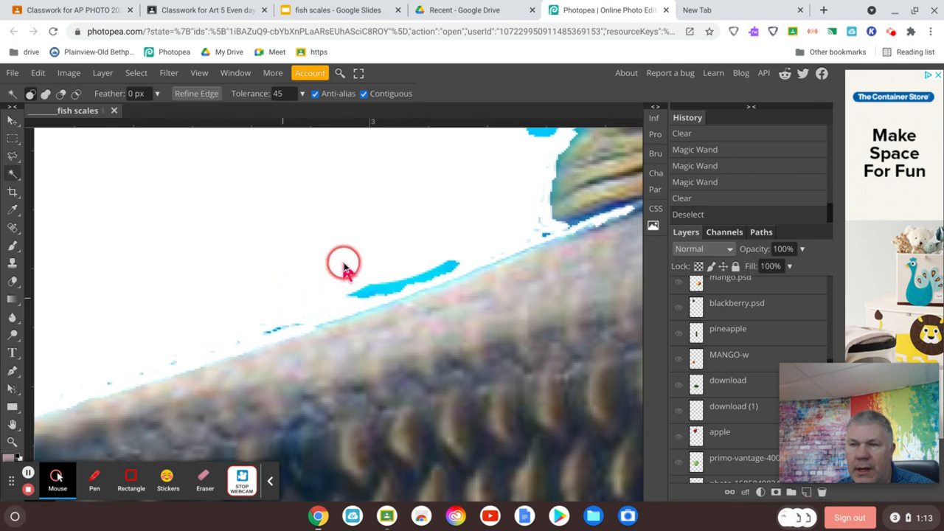
pyautogui.moveTo(447, 221); pyautogui.dragTo(71, 378)
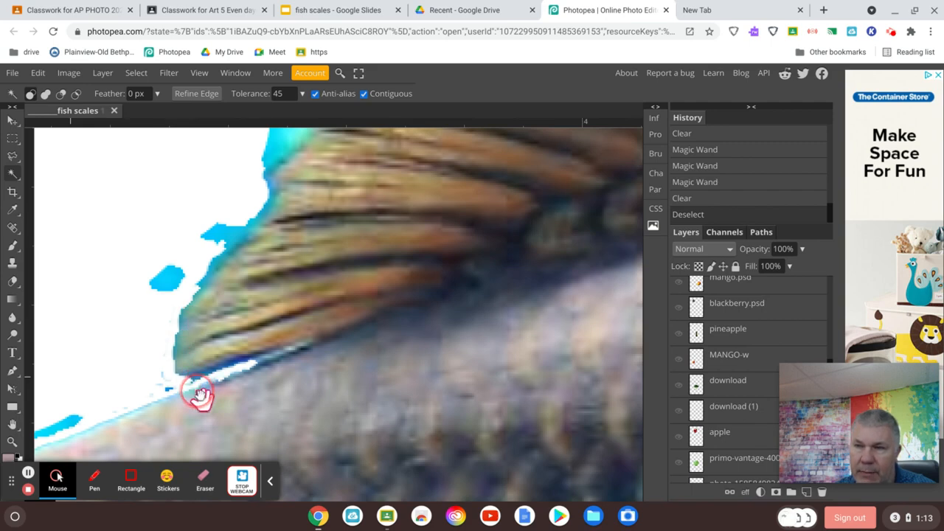
pyautogui.hotkey('ctrl', 'z')
pyautogui.hotkey('ctrl', 'z')
pyautogui.hotkey('ctrl', 'z')
pyautogui.hotkey('ctrl', 'z')
pyautogui.hotkey('ctrl', 'z')
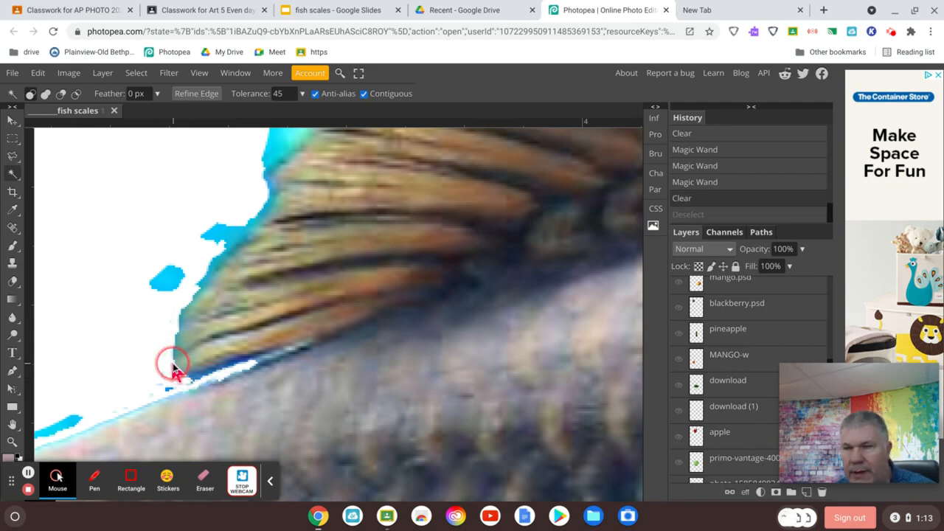
pyautogui.hotkey('ctrl', 'z')
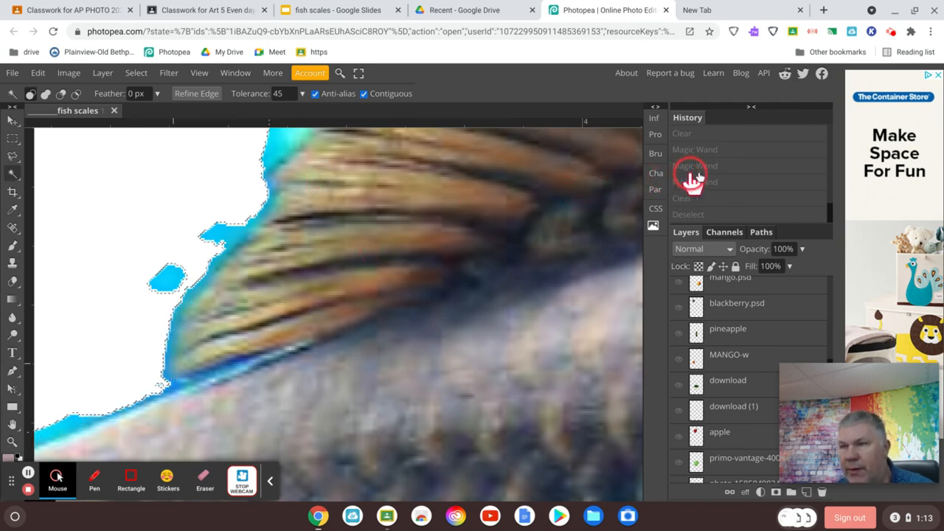
pyautogui.scroll(-1, 743, 171)
pyautogui.click(725, 188)
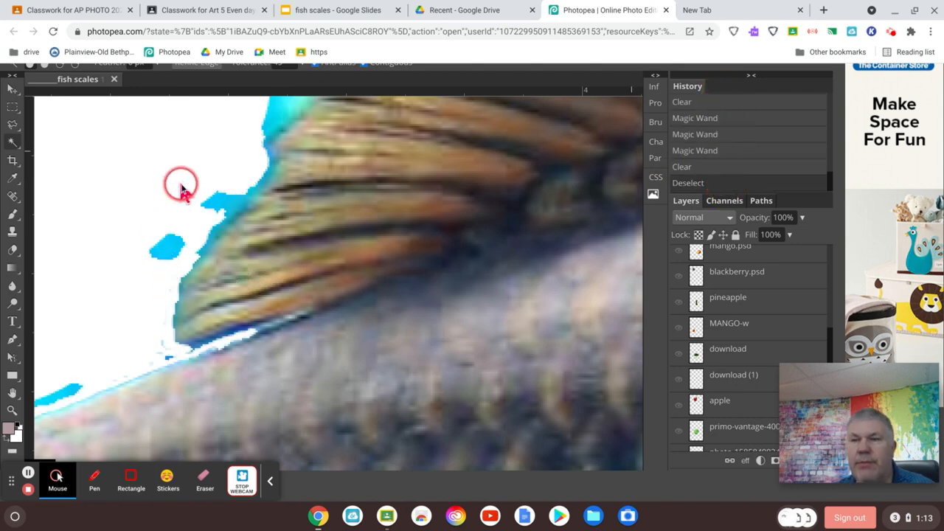
# Step: Reduce the eraser to 18 px and erase the blue patches along the dorsal fin's rear edge and the loose spot beside it
pyautogui.scroll(3, 181, 190)
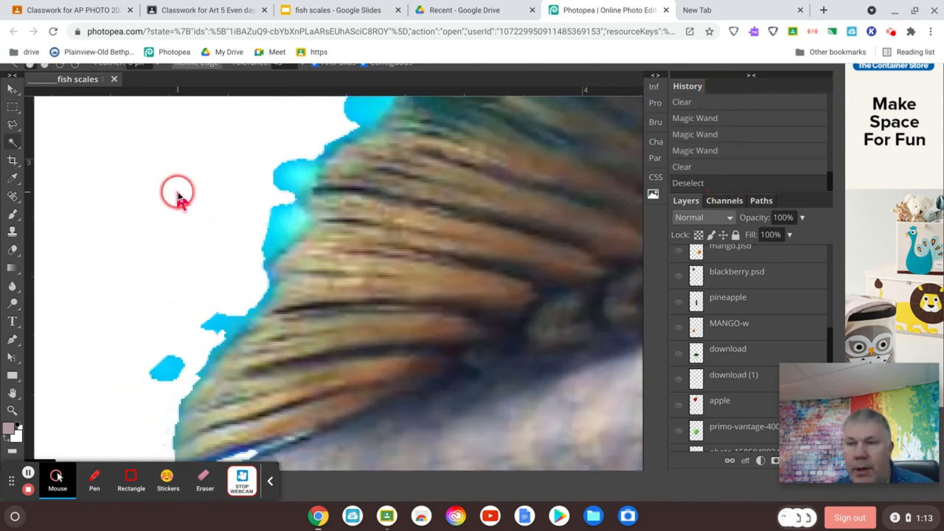
pyautogui.click(13, 251)
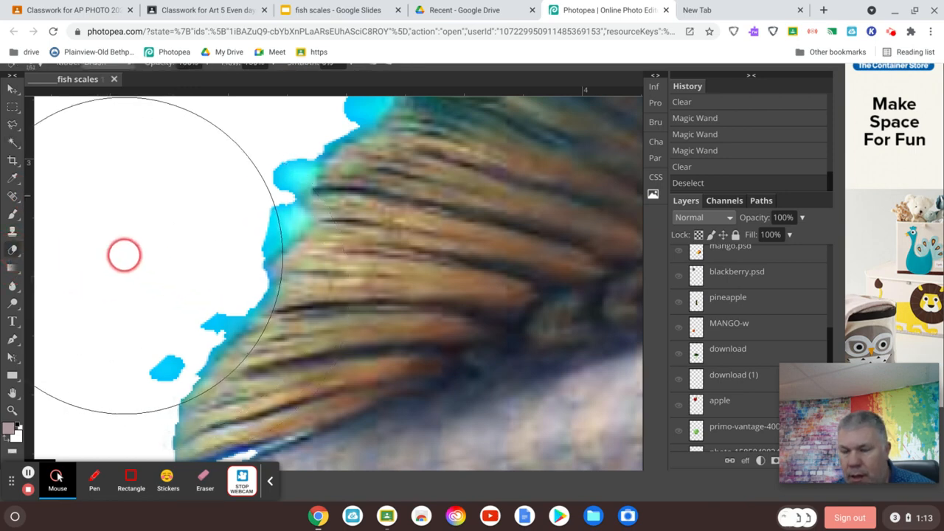
pyautogui.rightClick(124, 255)
pyautogui.click(165, 311)
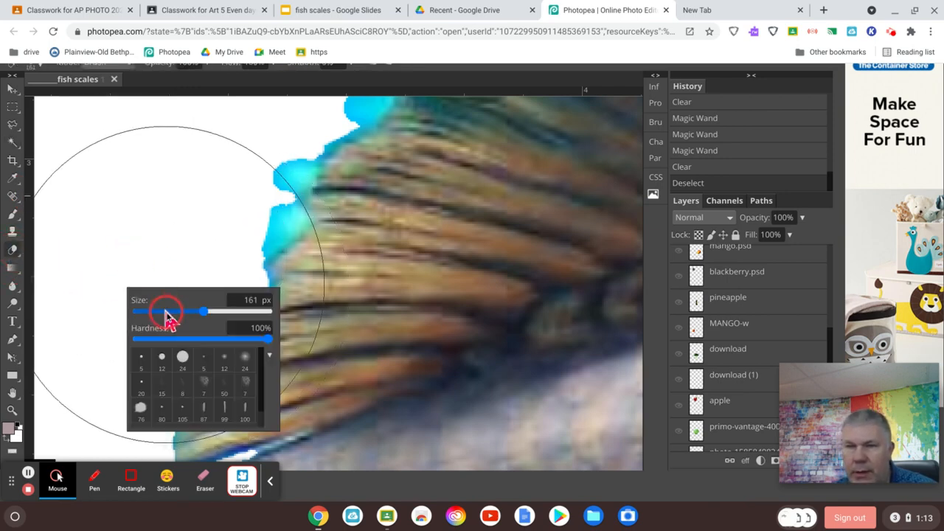
pyautogui.moveTo(264, 242)
pyautogui.mouseDown()
pyautogui.moveTo(273, 218)
pyautogui.moveTo(289, 214)
pyautogui.moveTo(280, 186)
pyautogui.moveTo(294, 176)
pyautogui.mouseUp()
pyautogui.click(272, 235)
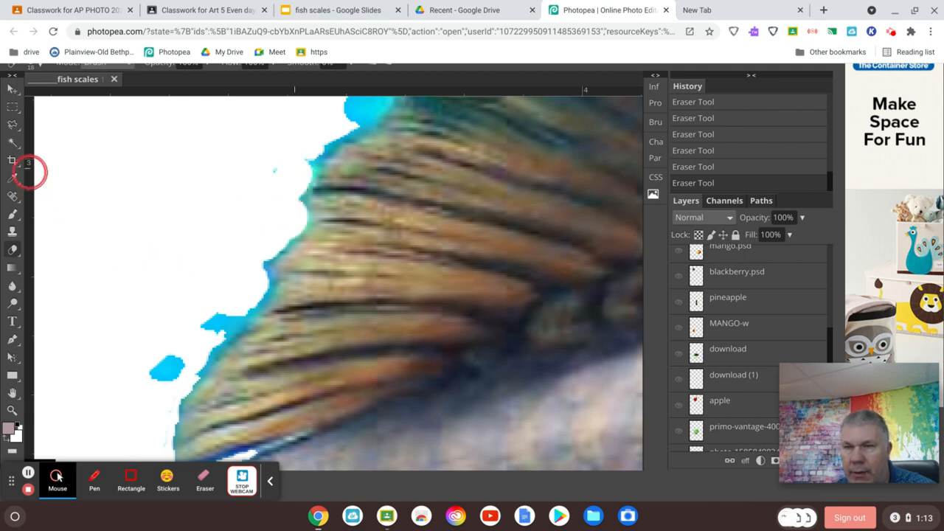
pyautogui.rightClick(15, 141)
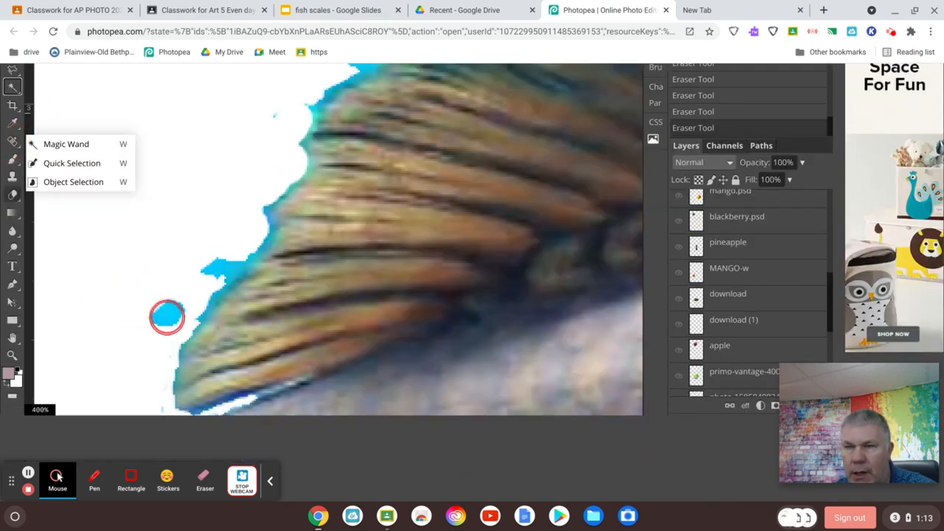
pyautogui.click(167, 317)
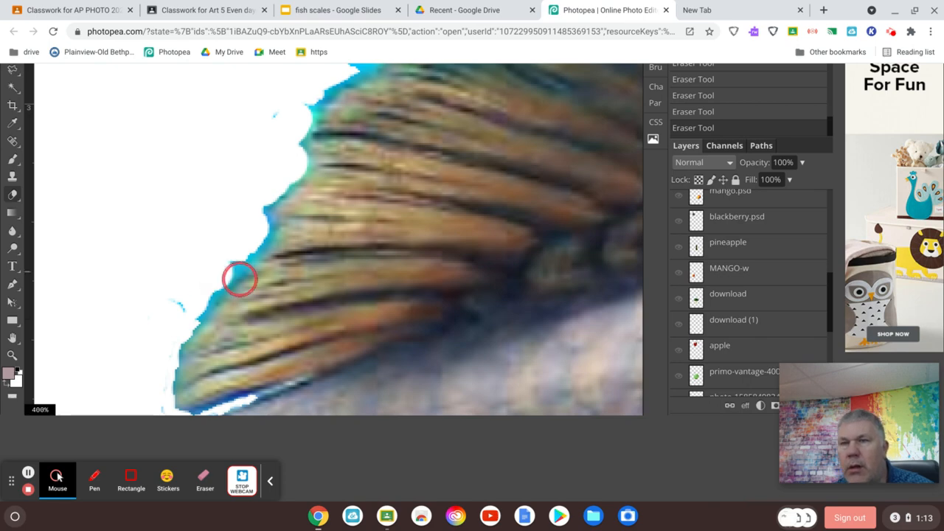
# Step: Erase some of the blue specks on the white area below and ahead of the fish's head
pyautogui.scroll(2, 64, 155)
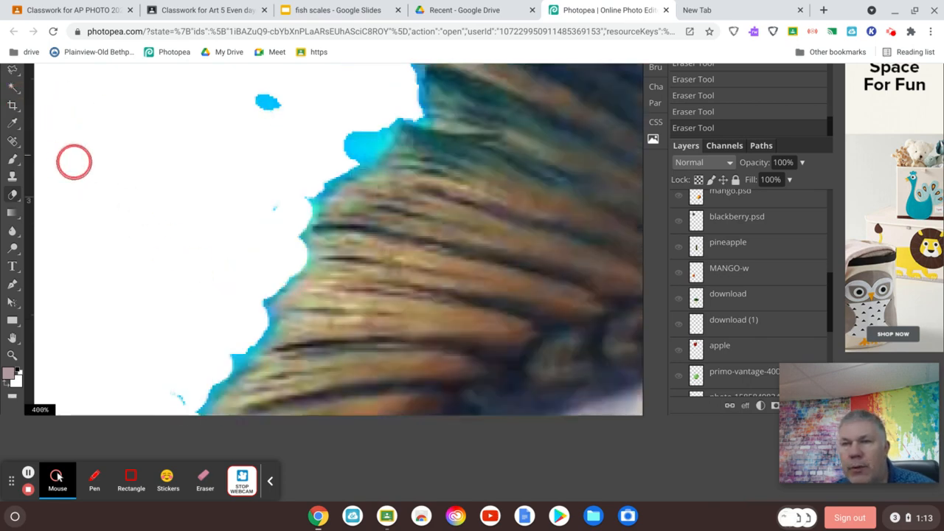
pyautogui.scroll(5, 74, 162)
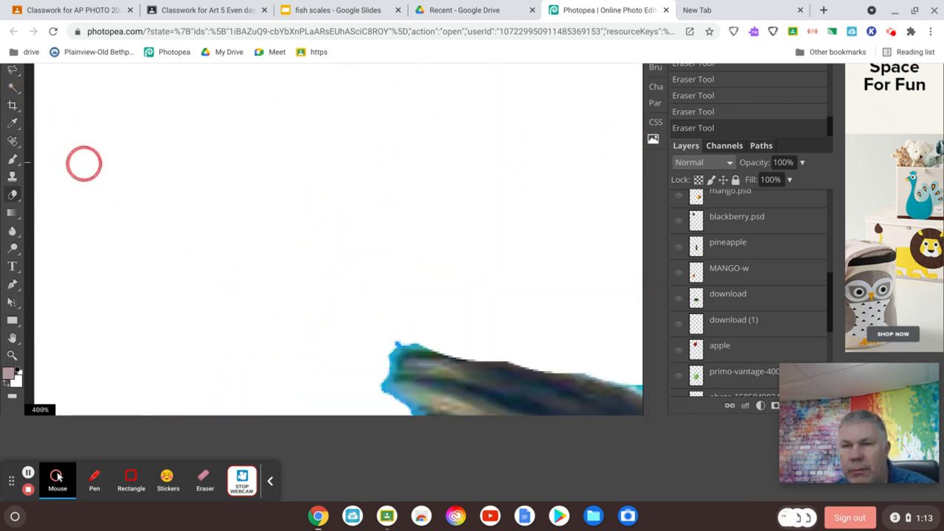
pyautogui.scroll(-6, 84, 163)
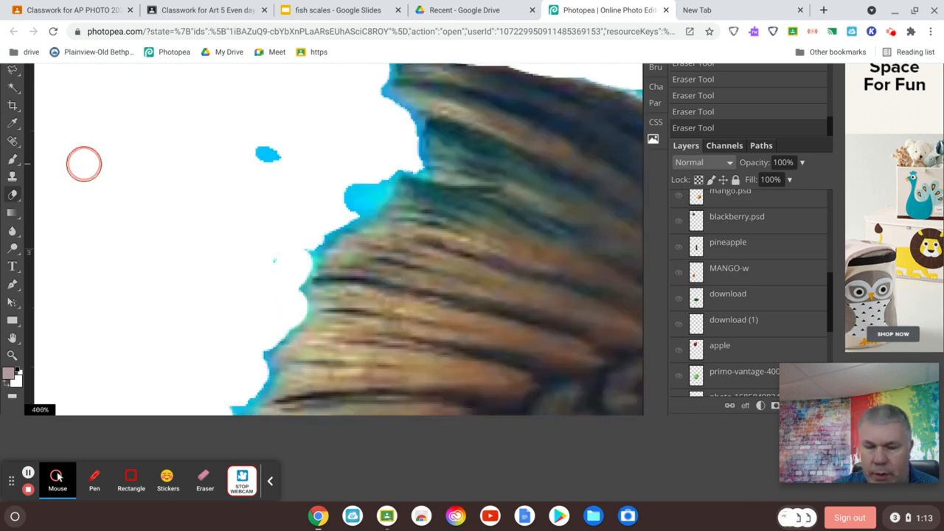
pyautogui.scroll(-8, 84, 169)
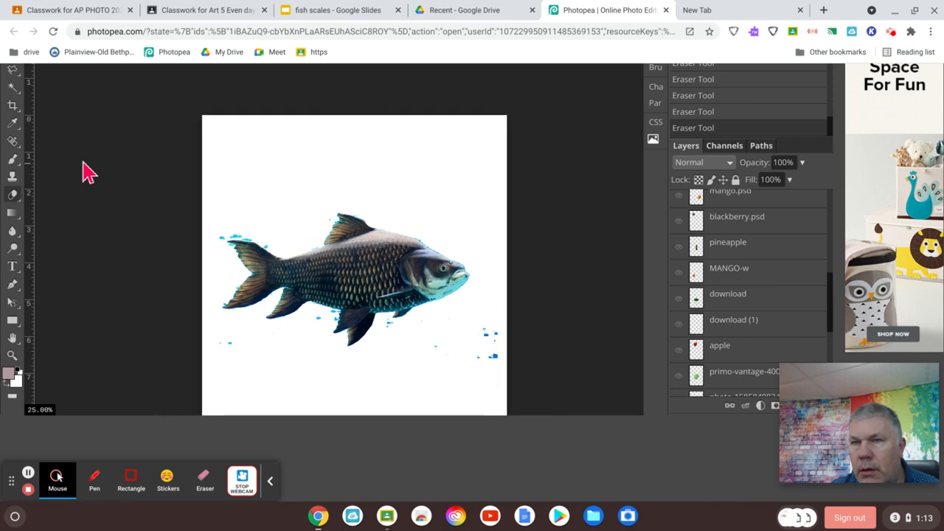
pyautogui.scroll(4, 762, 179)
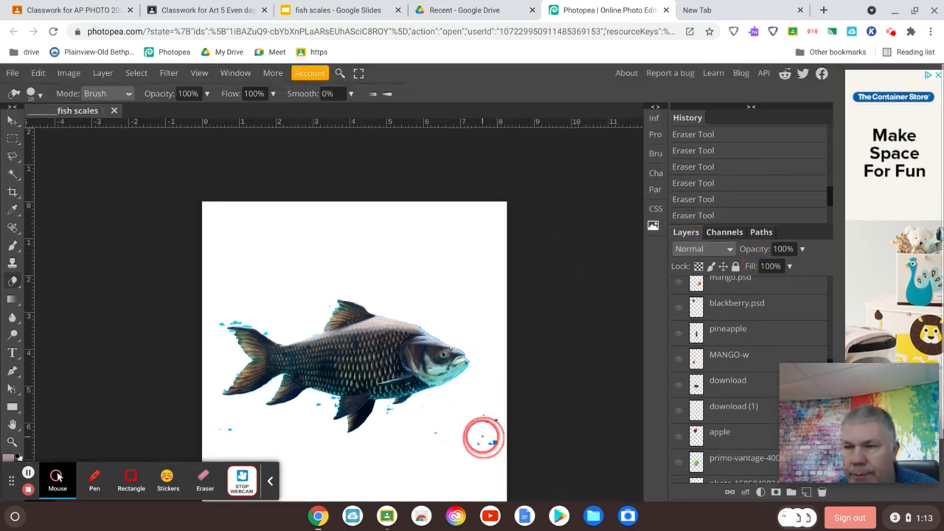
pyautogui.moveTo(491, 442); pyautogui.dragTo(485, 429)
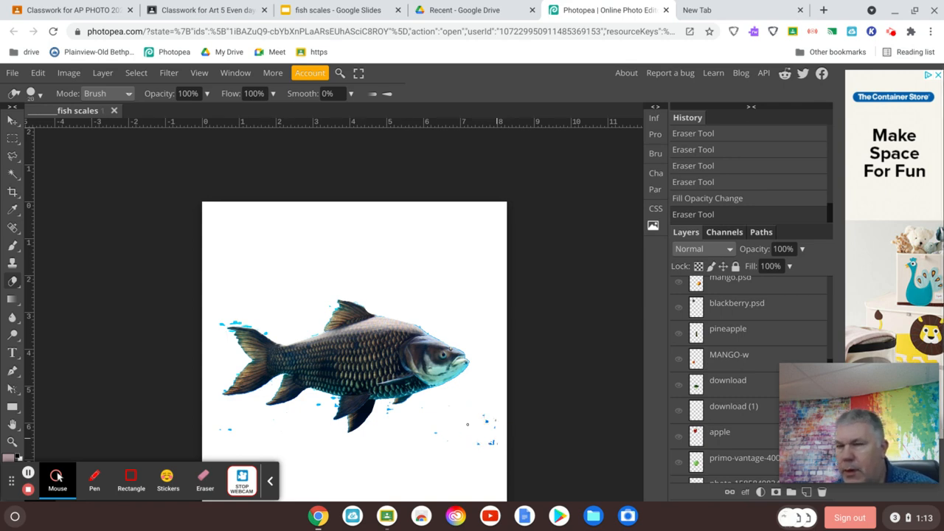
# Step: Set the eraser size to 400 px and erase the remaining stray blue specks on the white area below the fish
pyautogui.press(']')
pyautogui.press(']')
pyautogui.press(']')
pyautogui.press(']')
pyautogui.press(']')
pyautogui.press(']')
pyautogui.press(']')
pyautogui.press(']')
pyautogui.press(']')
pyautogui.press(']')
pyautogui.press(']')
pyautogui.press(']')
pyautogui.press(']')
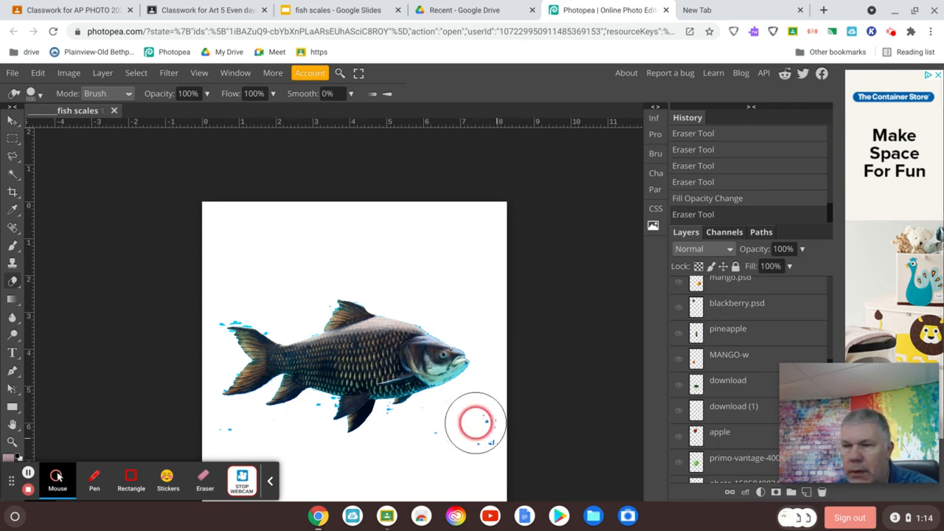
pyautogui.press('[')
pyautogui.press('[')
pyautogui.press('[')
pyautogui.press('[')
pyautogui.press('[')
pyautogui.press('[')
pyautogui.press('[')
pyautogui.press('[')
pyautogui.press('[')
pyautogui.press('[')
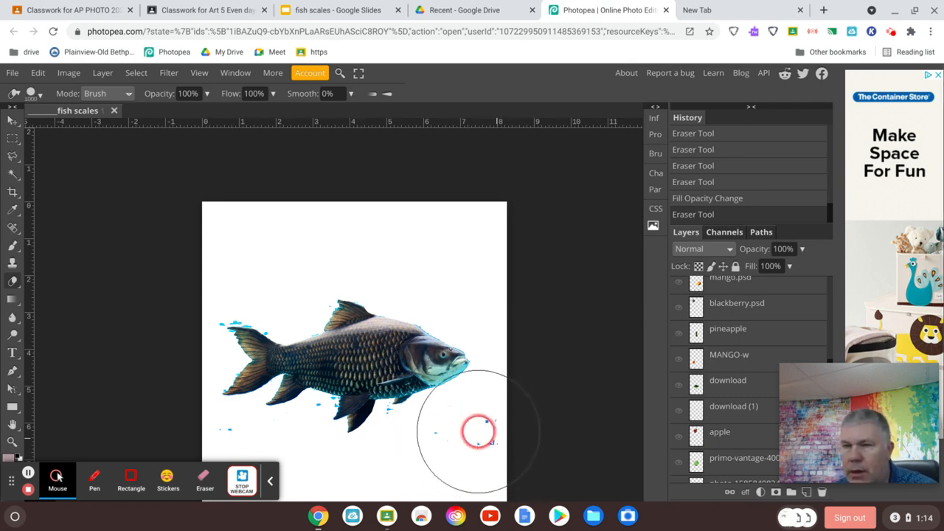
pyautogui.moveTo(479, 431)
pyautogui.mouseDown()
pyautogui.moveTo(388, 430)
pyautogui.moveTo(355, 464)
pyautogui.moveTo(298, 464)
pyautogui.moveTo(291, 451)
pyautogui.moveTo(306, 415)
pyautogui.moveTo(279, 434)
pyautogui.moveTo(206, 430)
pyautogui.moveTo(321, 467)
pyautogui.moveTo(422, 471)
pyautogui.moveTo(523, 414)
pyautogui.moveTo(529, 326)
pyautogui.moveTo(476, 297)
pyautogui.moveTo(406, 280)
pyautogui.moveTo(404, 260)
pyautogui.moveTo(359, 242)
pyautogui.moveTo(264, 234)
pyautogui.moveTo(220, 261)
pyautogui.moveTo(209, 302)
pyautogui.mouseUp()
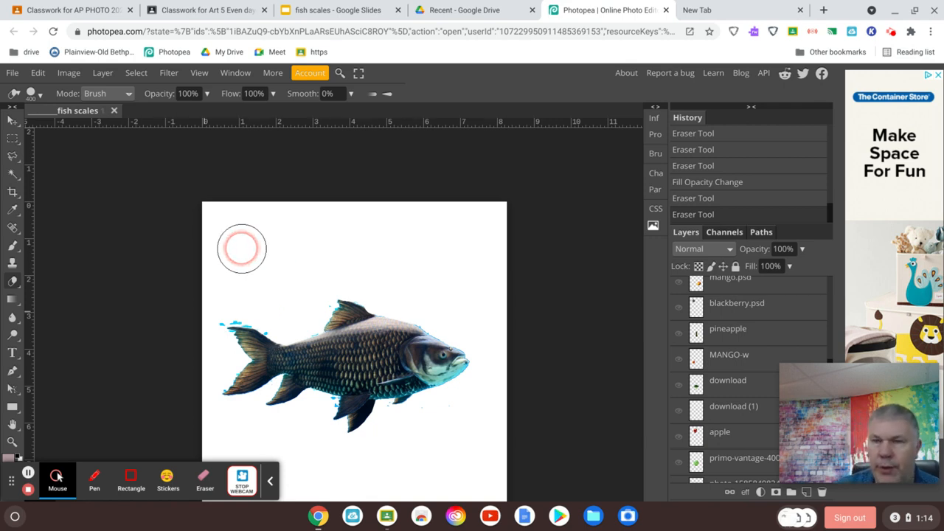
# Step: Turn off Contiguous for the Magic Wand and delete all matching blue specks around the tail, fins and belly at once
pyautogui.click(12, 176)
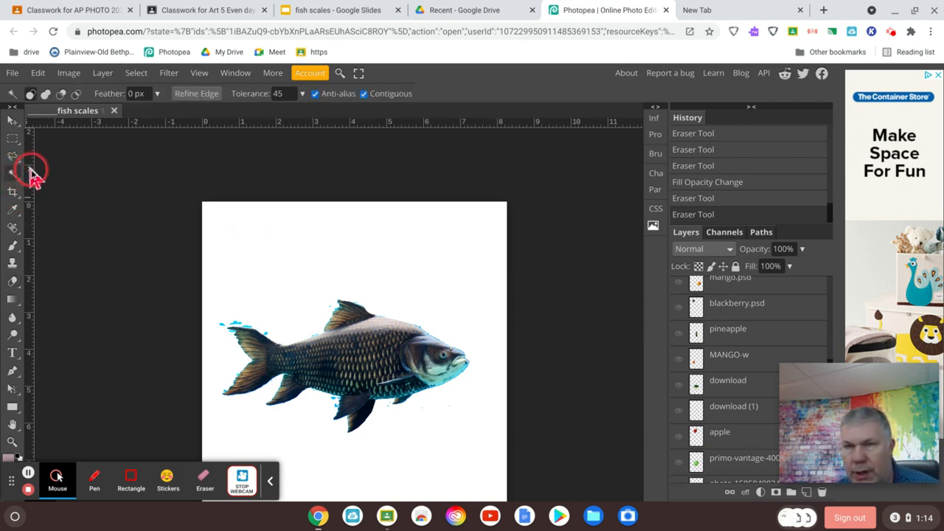
pyautogui.click(364, 94)
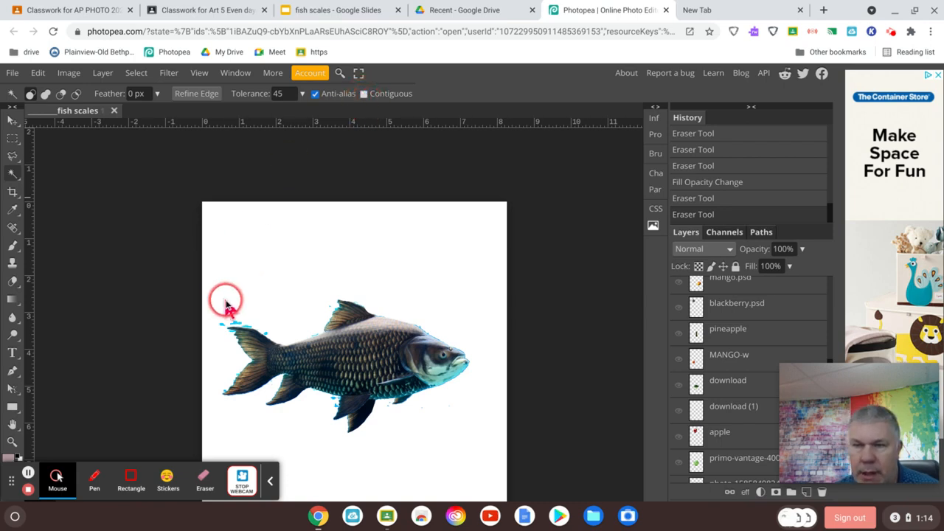
pyautogui.scroll(3, 228, 309)
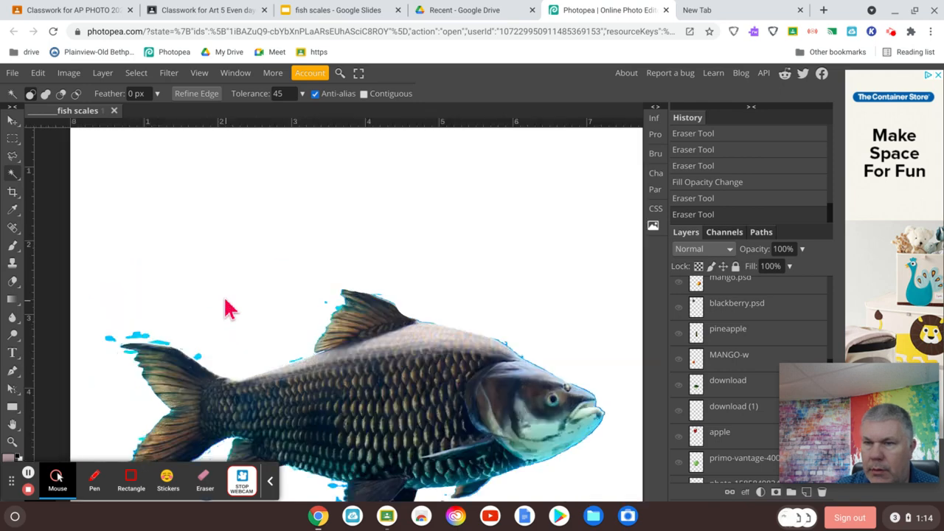
pyautogui.moveTo(233, 304); pyautogui.dragTo(247, 210)
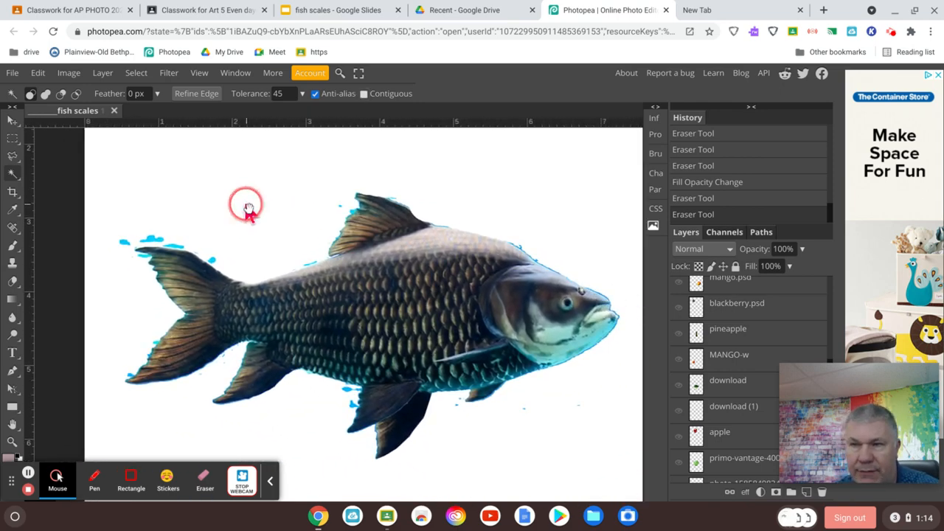
pyautogui.click(152, 242)
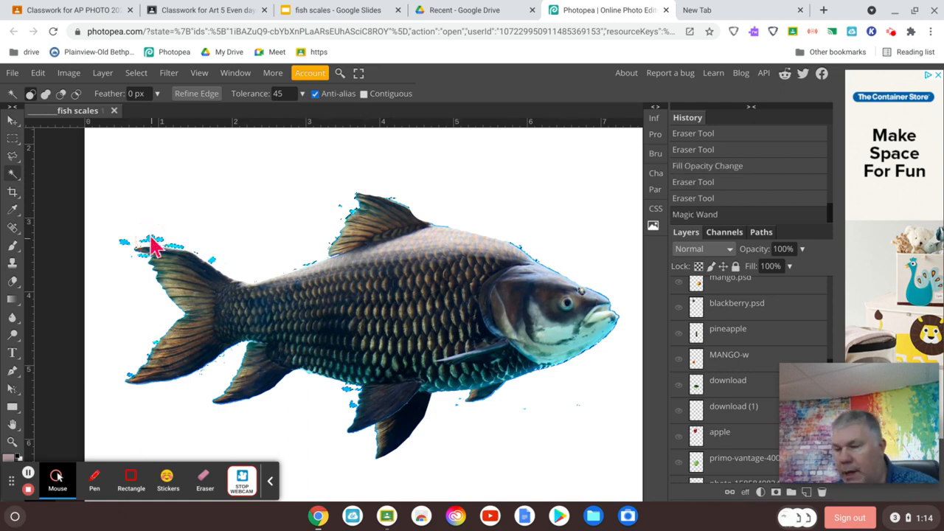
pyautogui.press('Delete')
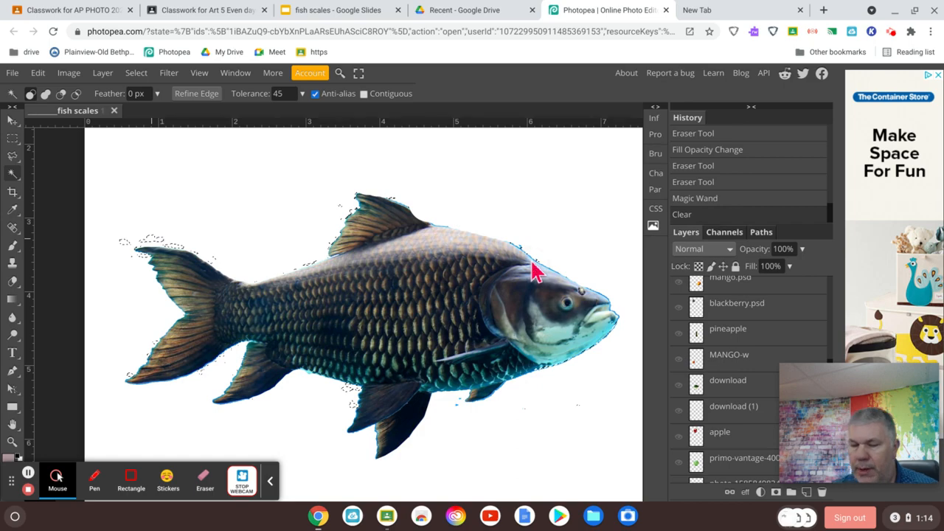
# Step: Try to select the blue fringe along the top of the fish's head with the Magic Wand
pyautogui.scroll(5, 535, 272)
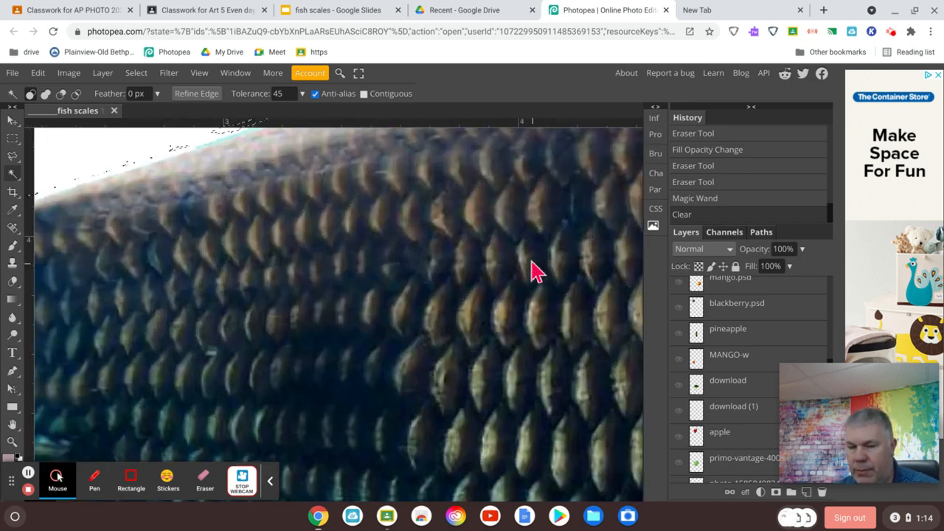
pyautogui.moveTo(549, 225); pyautogui.dragTo(105, 279)
pyautogui.moveTo(434, 252); pyautogui.dragTo(28, 412)
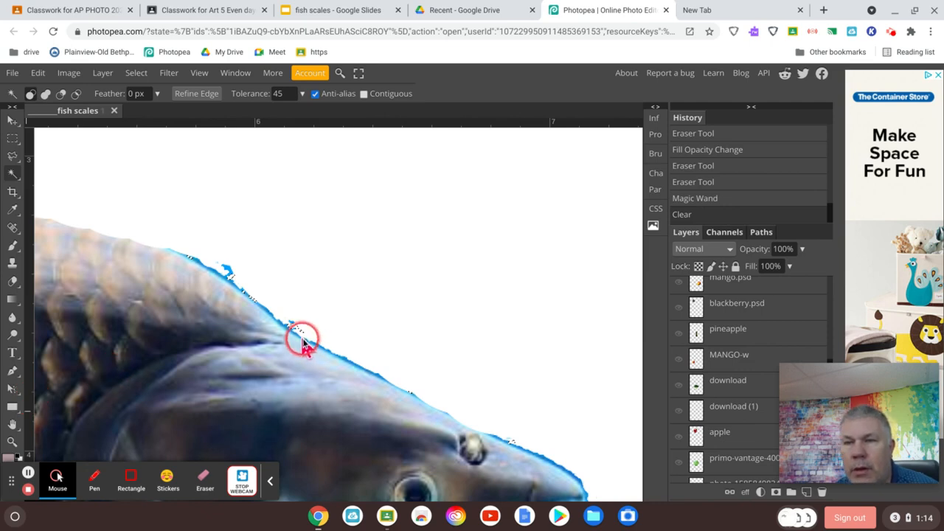
pyautogui.click(301, 340)
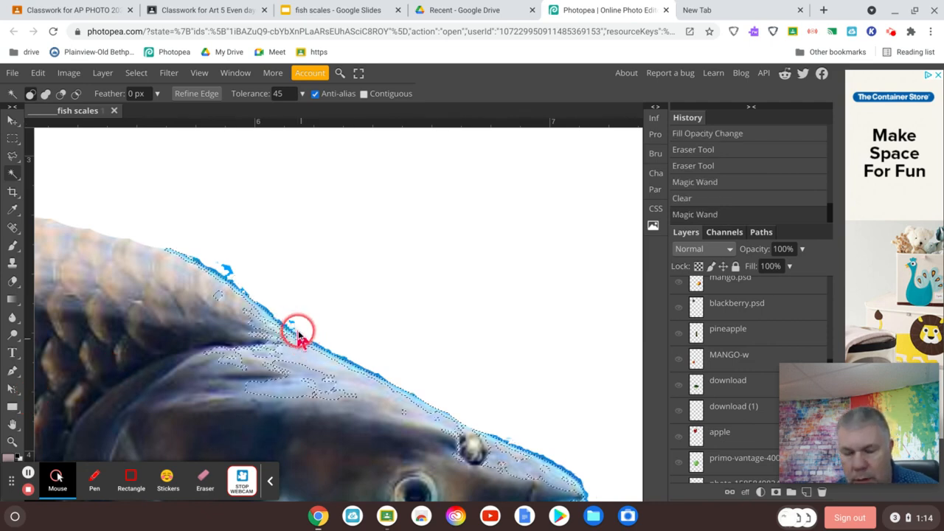
# Step: Turn on Contiguous for the Magic Wand and set its tolerance to 33
pyautogui.click(362, 94)
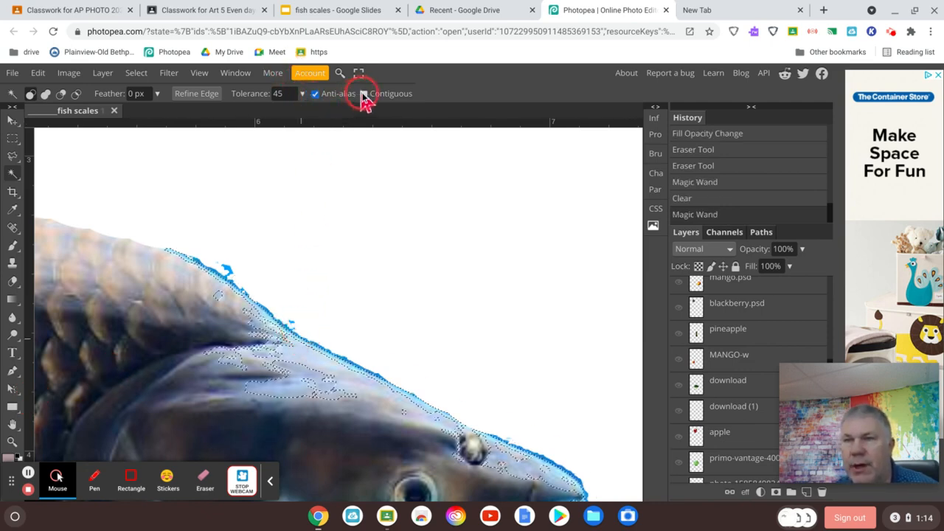
pyautogui.moveTo(294, 93); pyautogui.dragTo(244, 97)
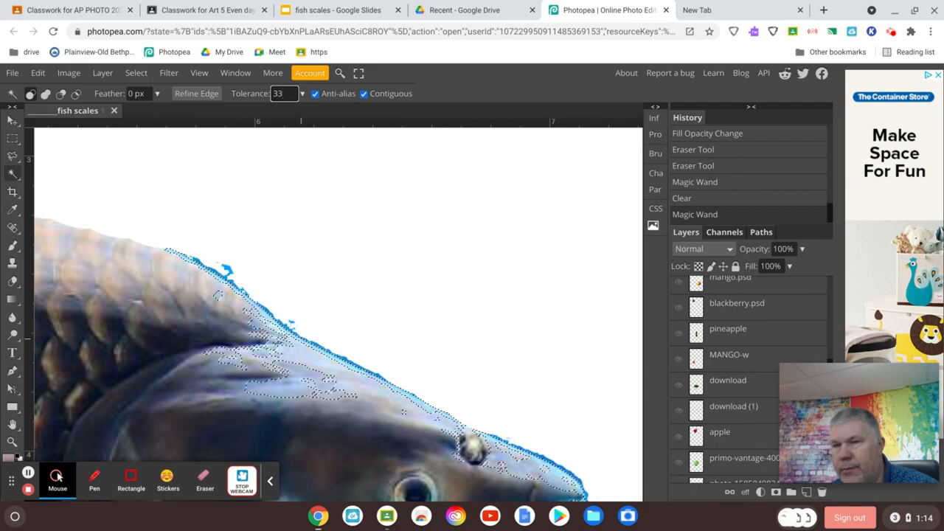
pyautogui.hotkey('ctrl', 'd')
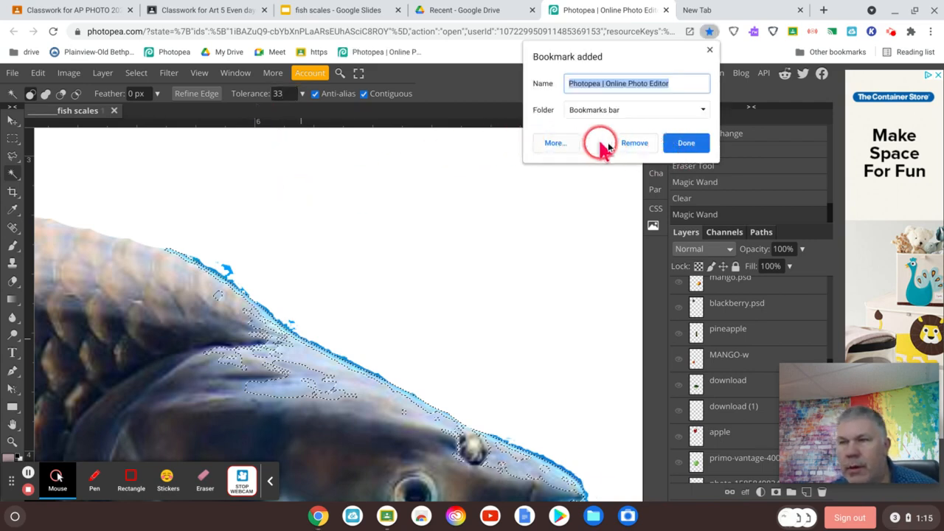
pyautogui.click(710, 51)
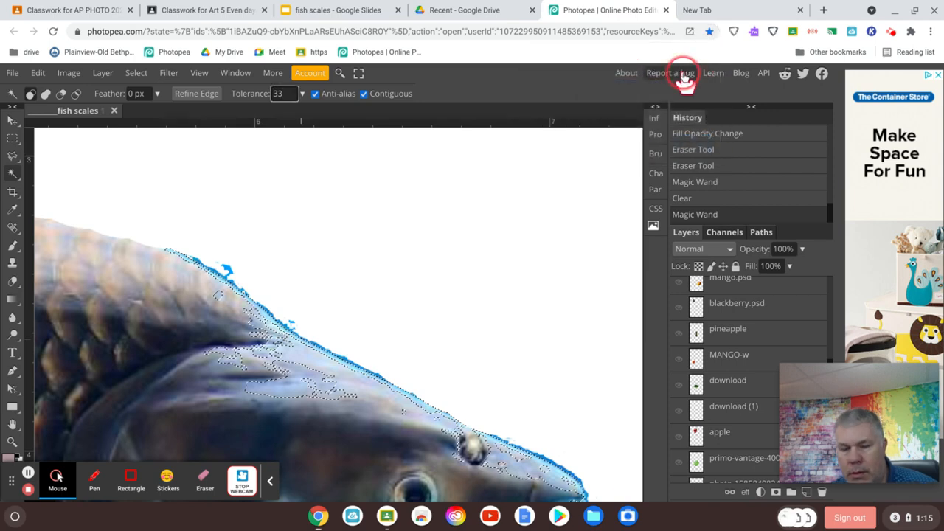
pyautogui.hotkey('ctrl', 'd')
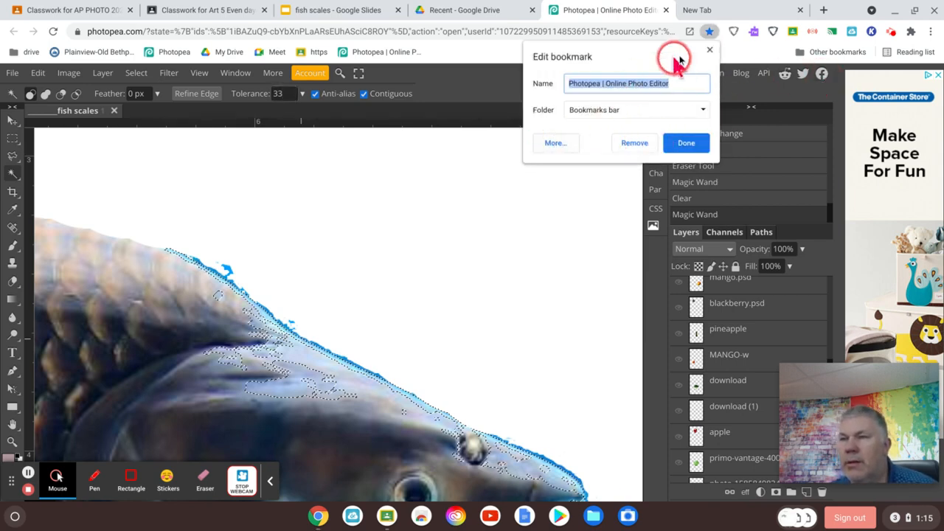
pyautogui.click(710, 51)
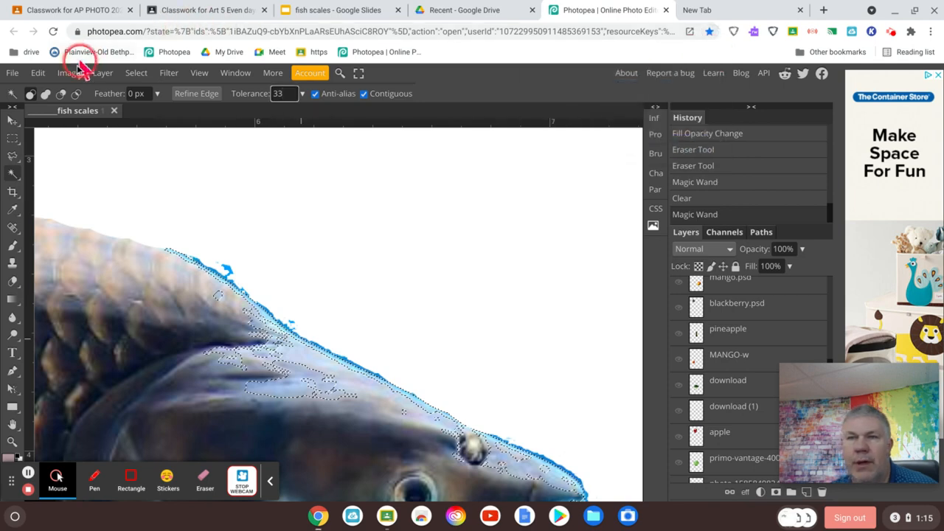
# Step: Clear the selection, delete the blue bits along the back of the fish's head with the Magic Wand, and deselect
pyautogui.click(131, 74)
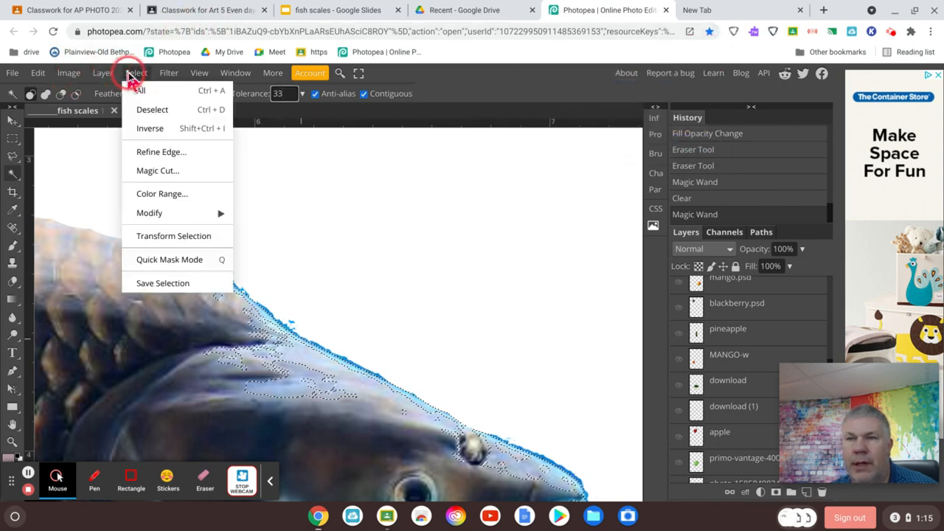
pyautogui.click(145, 110)
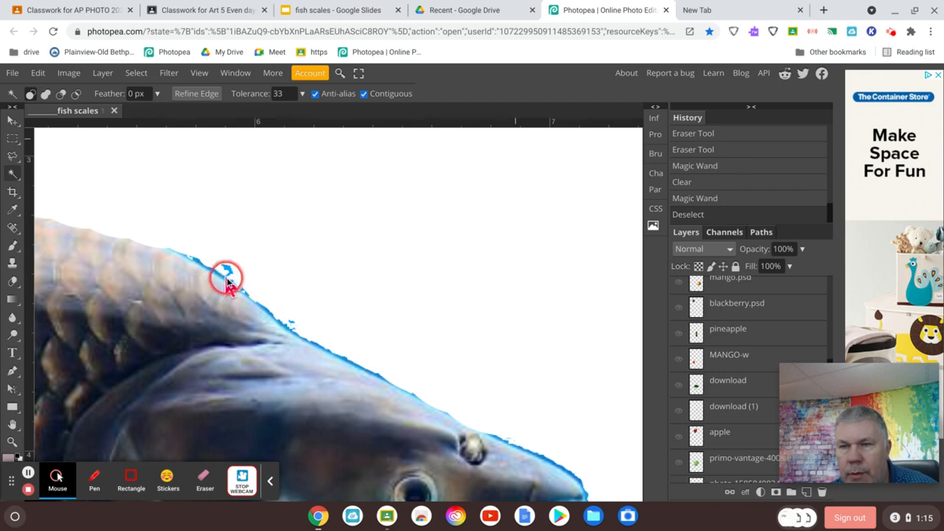
pyautogui.click(226, 274)
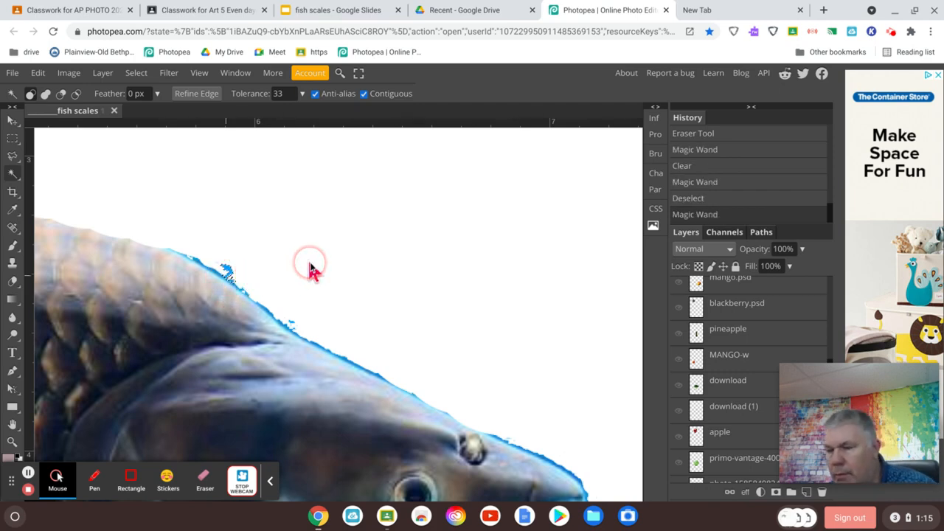
pyautogui.press('Delete')
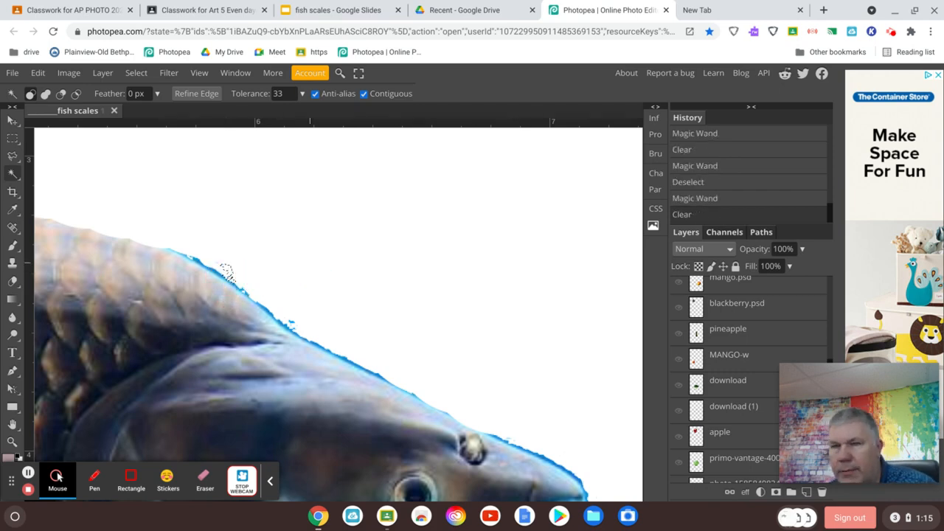
pyautogui.click(295, 339)
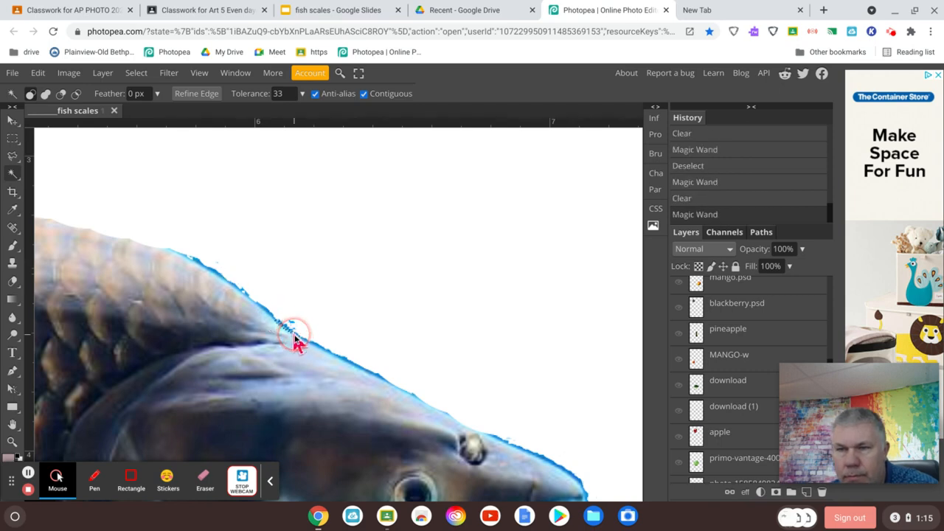
pyautogui.press('Delete')
pyautogui.press('Delete')
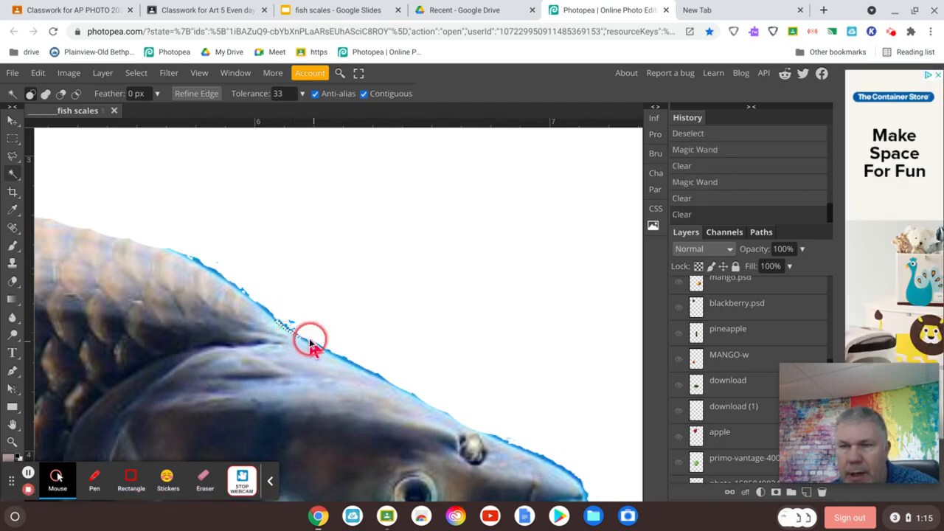
pyautogui.hotkey('ctrl', 'd')
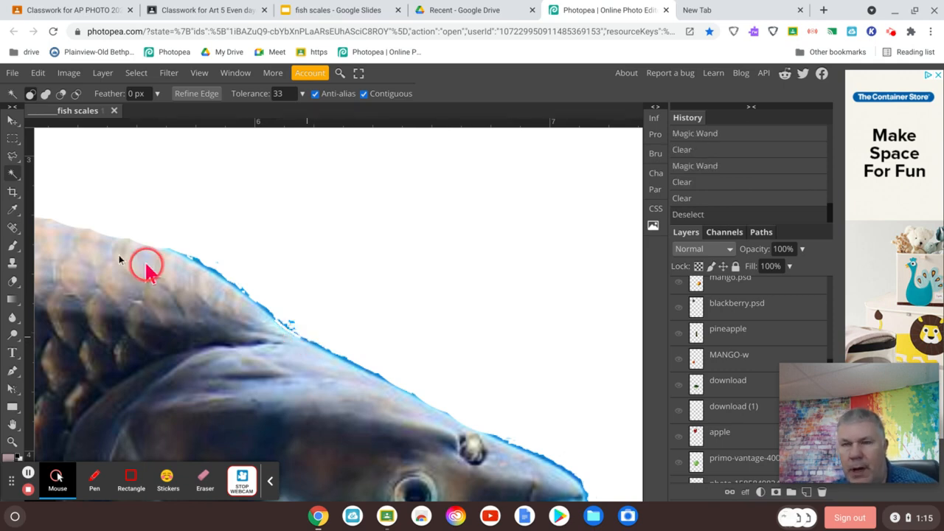
# Step: Set the eraser size to 23 px and erase the blue fringe along the nape and top of the fish's head
pyautogui.click(12, 281)
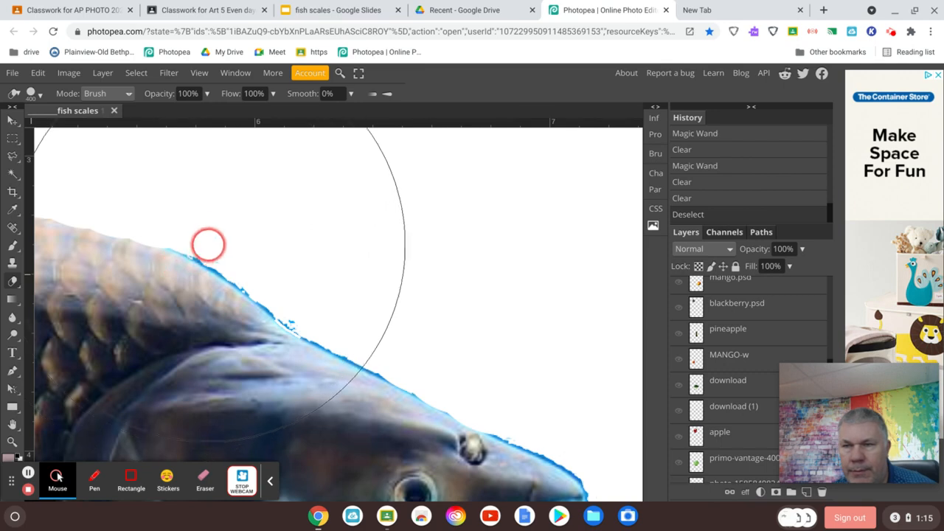
pyautogui.rightClick(206, 267)
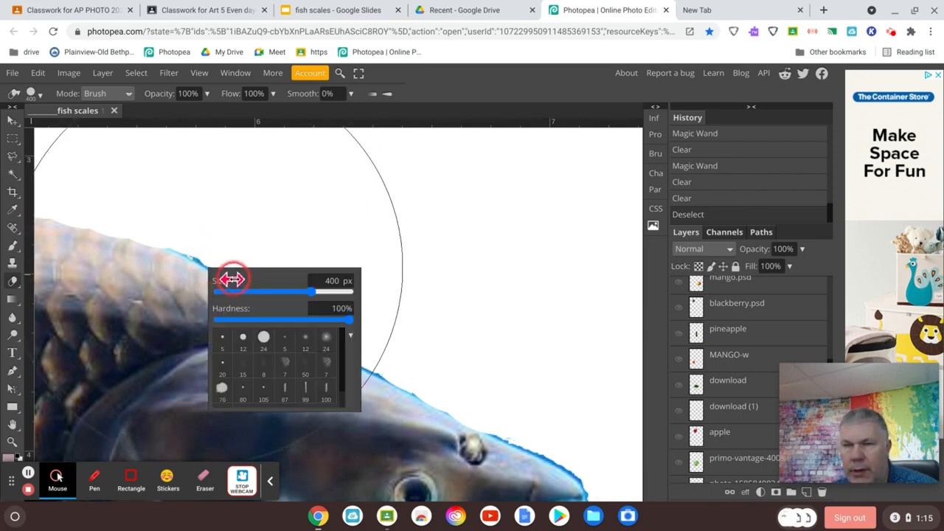
pyautogui.click(238, 292)
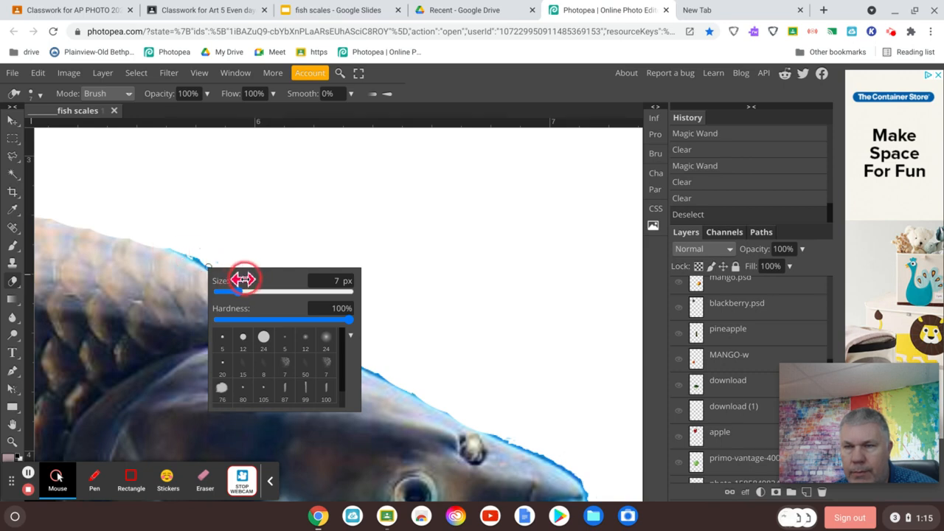
pyautogui.click(249, 292)
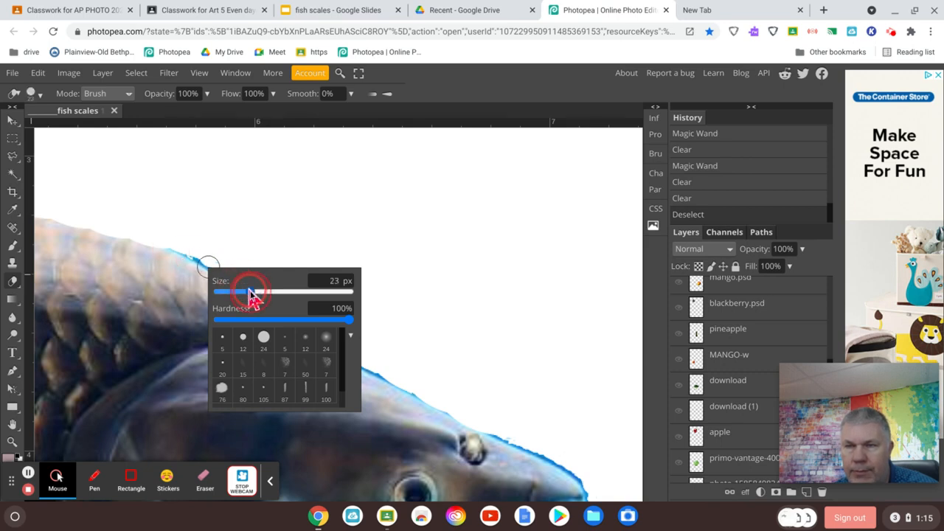
pyautogui.click(174, 242)
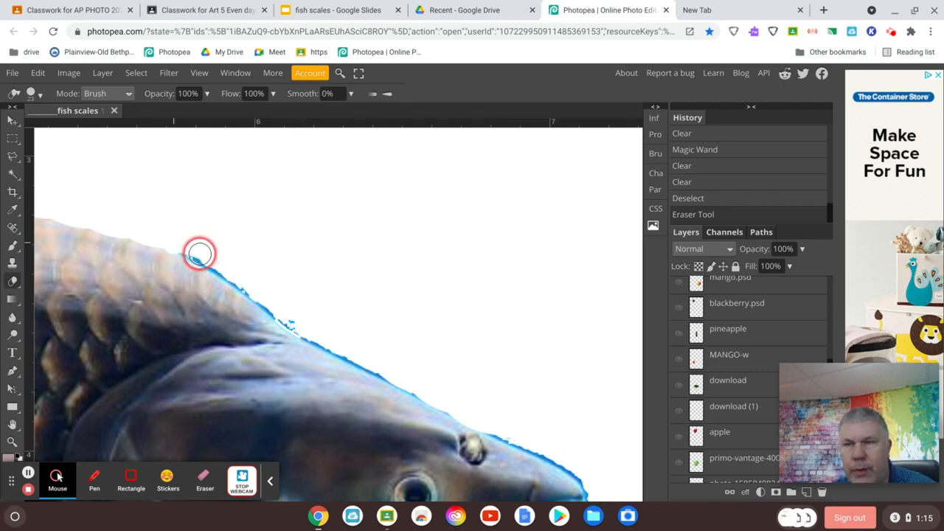
pyautogui.moveTo(200, 253)
pyautogui.mouseDown()
pyautogui.moveTo(220, 278)
pyautogui.moveTo(254, 288)
pyautogui.moveTo(312, 332)
pyautogui.moveTo(577, 467)
pyautogui.moveTo(599, 416)
pyautogui.moveTo(575, 373)
pyautogui.moveTo(540, 213)
pyautogui.mouseUp()
pyautogui.click(276, 310)
# Step: Erase the blue fringe around the fish's snout and the front of its lower jaw
pyautogui.press('space')
pyautogui.moveTo(536, 275)
pyautogui.mouseDown()
pyautogui.moveTo(526, 276)
pyautogui.moveTo(538, 312)
pyautogui.moveTo(553, 322)
pyautogui.mouseUp()
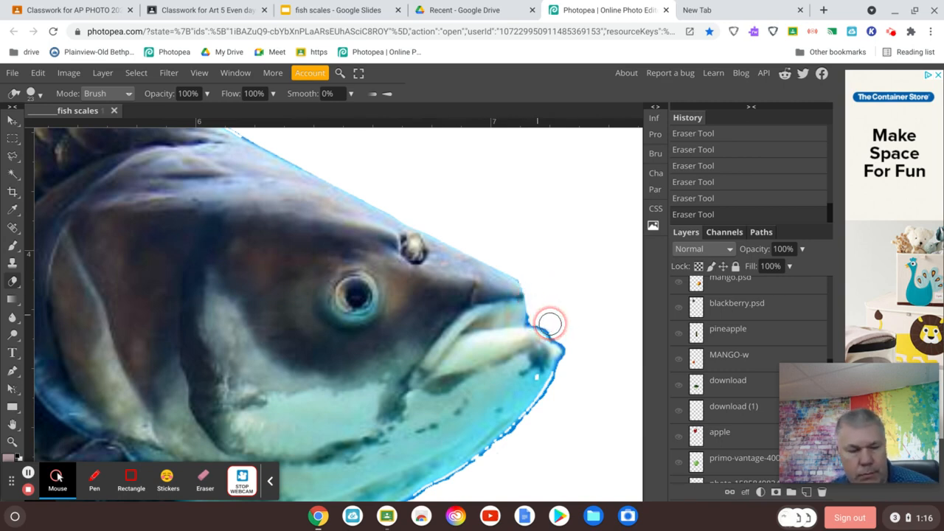
pyautogui.moveTo(547, 325)
pyautogui.mouseDown()
pyautogui.moveTo(569, 349)
pyautogui.moveTo(565, 373)
pyautogui.moveTo(540, 415)
pyautogui.moveTo(508, 432)
pyautogui.moveTo(509, 444)
pyautogui.moveTo(542, 420)
pyautogui.moveTo(580, 358)
pyautogui.moveTo(603, 208)
pyautogui.mouseUp()
pyautogui.press('space')
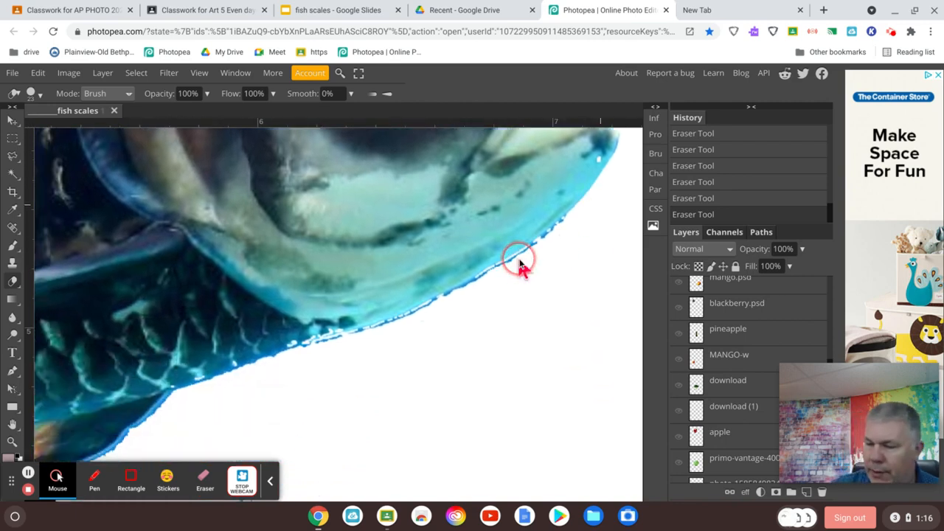
# Step: Fit the whole page in view and hide the giant fish layer at the head of the layer stack
pyautogui.hotkey('ctrl', '0')
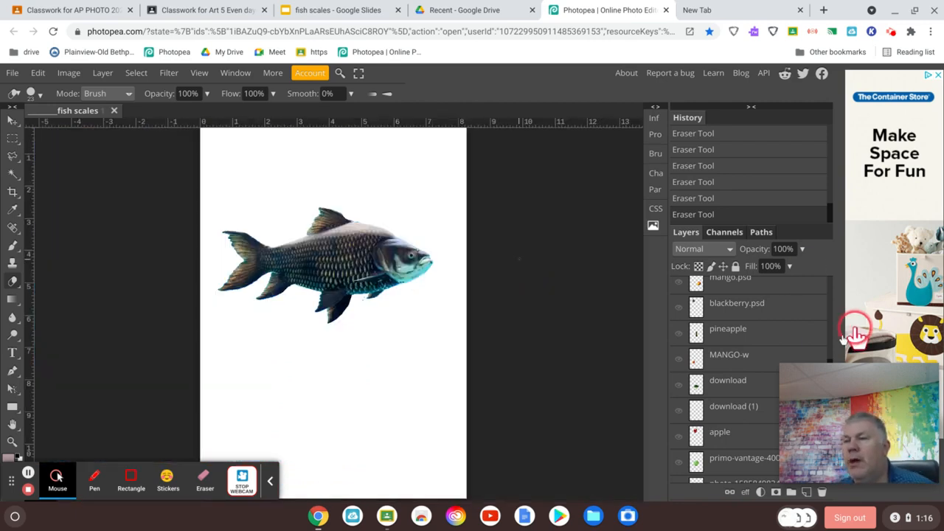
pyautogui.scroll(10, 690, 316)
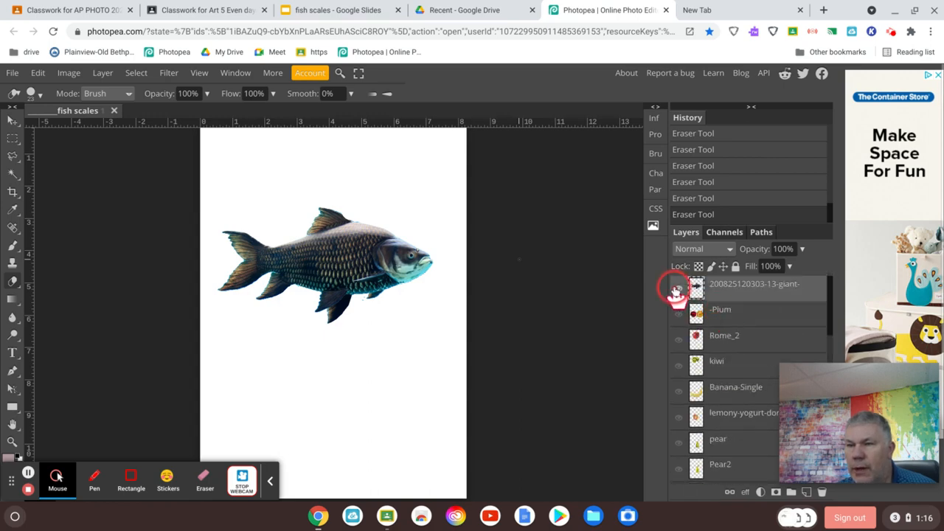
pyautogui.click(677, 288)
# Step: Place the Jordanella_floridae image from the Downloads Fish folder into the document
pyautogui.click(9, 73)
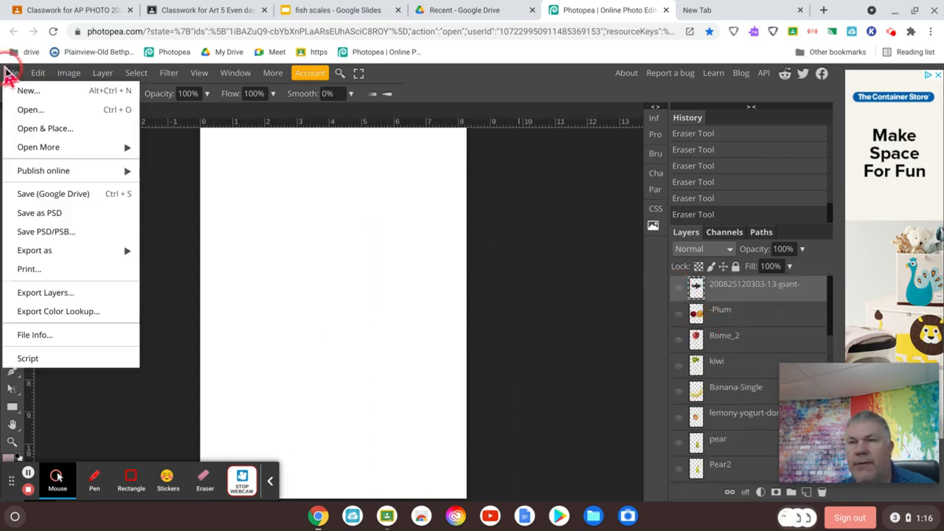
pyautogui.click(70, 128)
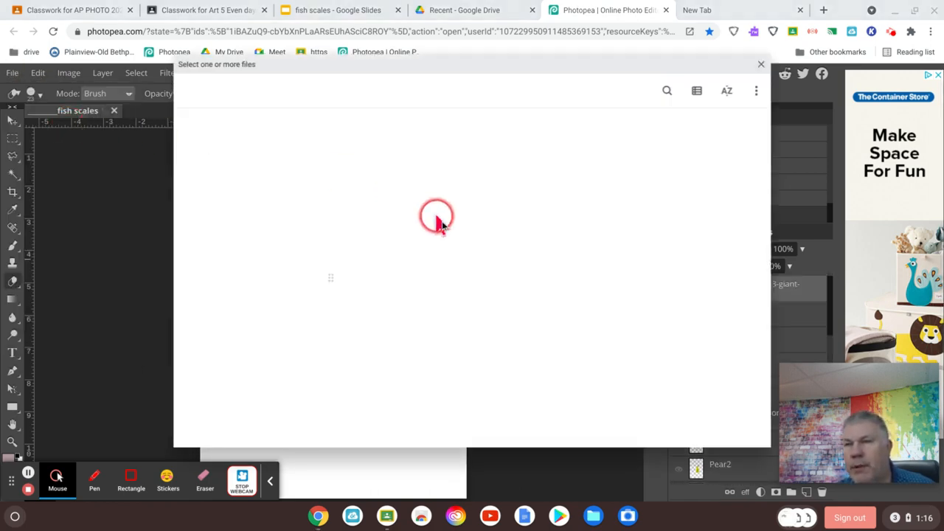
pyautogui.scroll(-1, 535, 293)
pyautogui.scroll(-1, 535, 293)
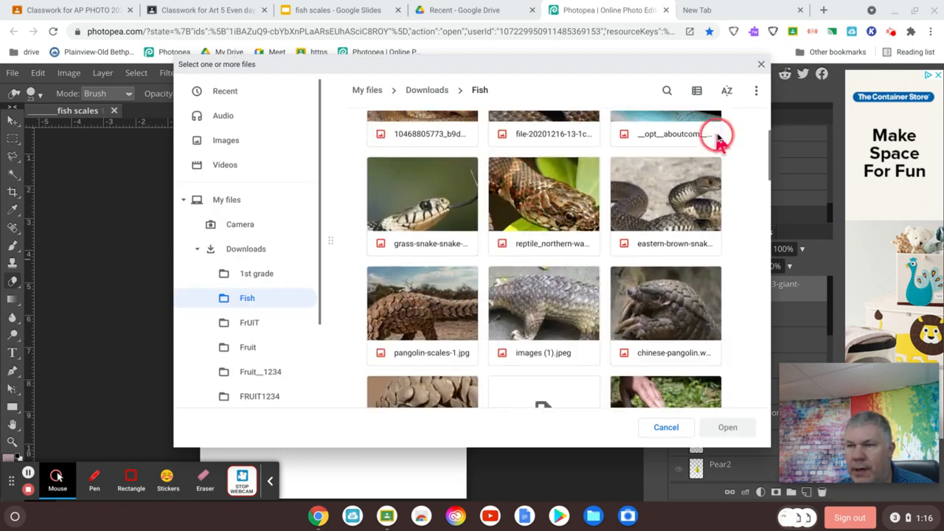
pyautogui.scroll(-5, 565, 247)
pyautogui.scroll(-10, 565, 247)
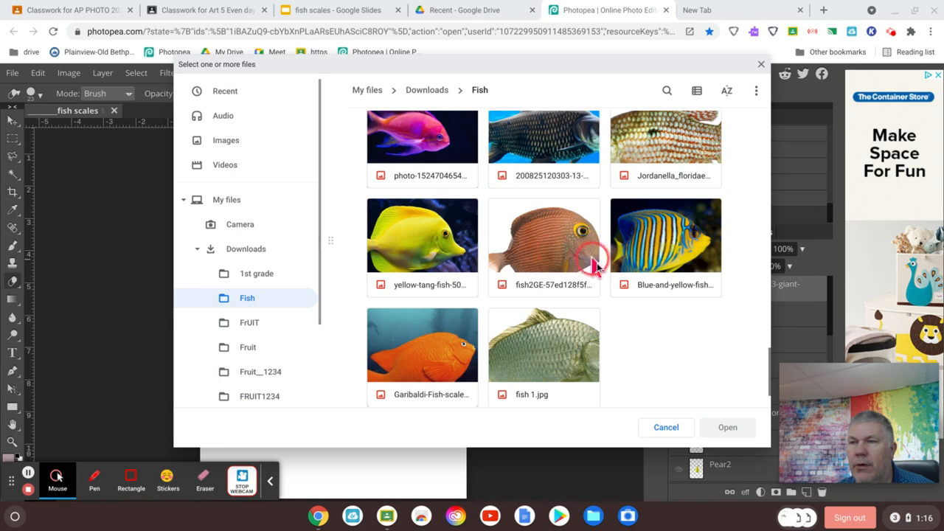
pyautogui.scroll(1, 544, 277)
pyautogui.click(623, 247)
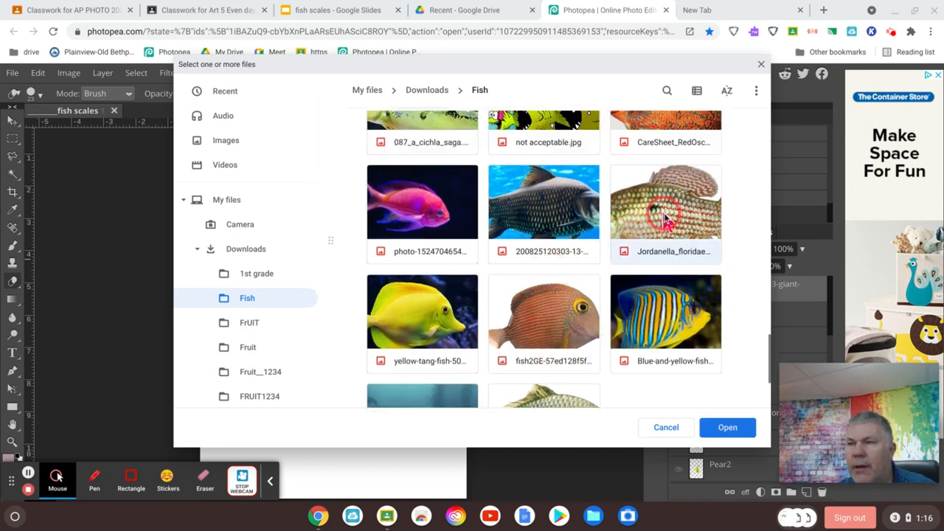
pyautogui.click(730, 433)
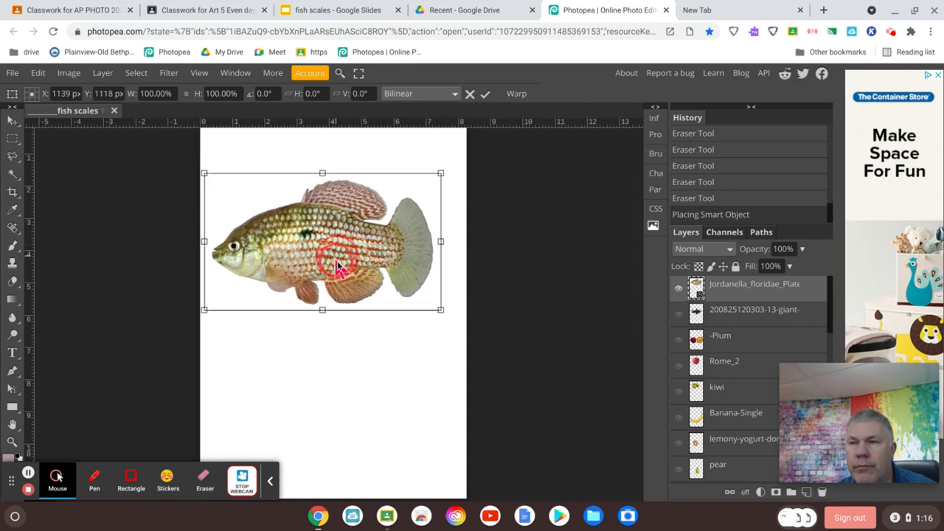
# Step: Move the placed Jordanella fish slightly down and to the right, accept the placement, and rasterize its layer
pyautogui.moveTo(337, 263); pyautogui.dragTo(341, 267)
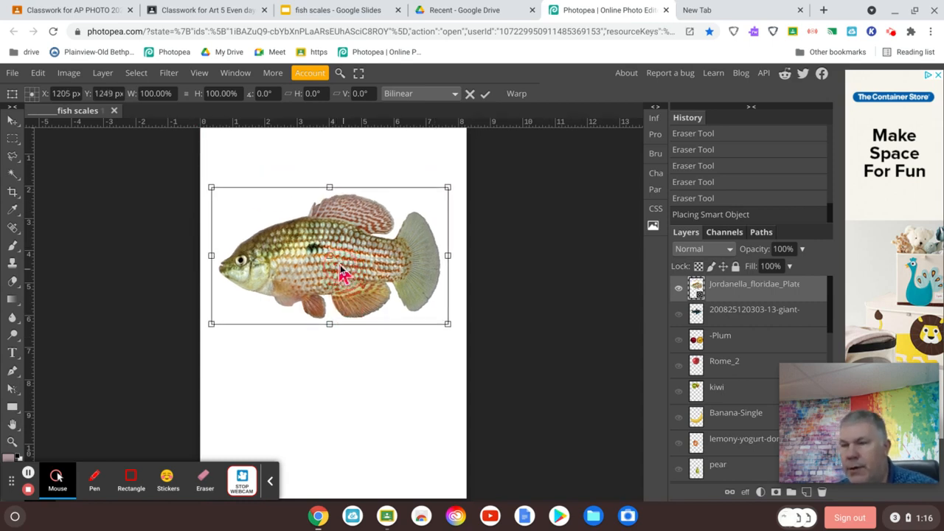
pyautogui.press('Return')
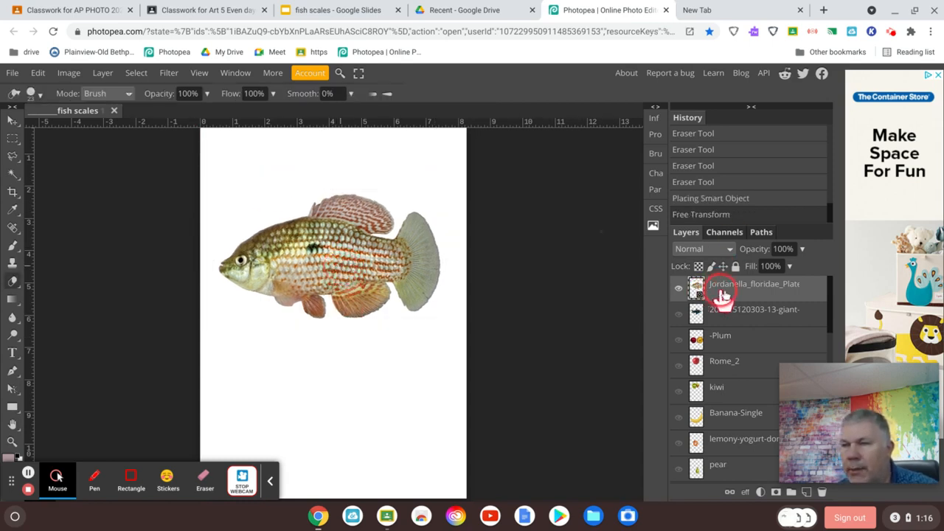
pyautogui.rightClick(721, 294)
pyautogui.click(661, 301)
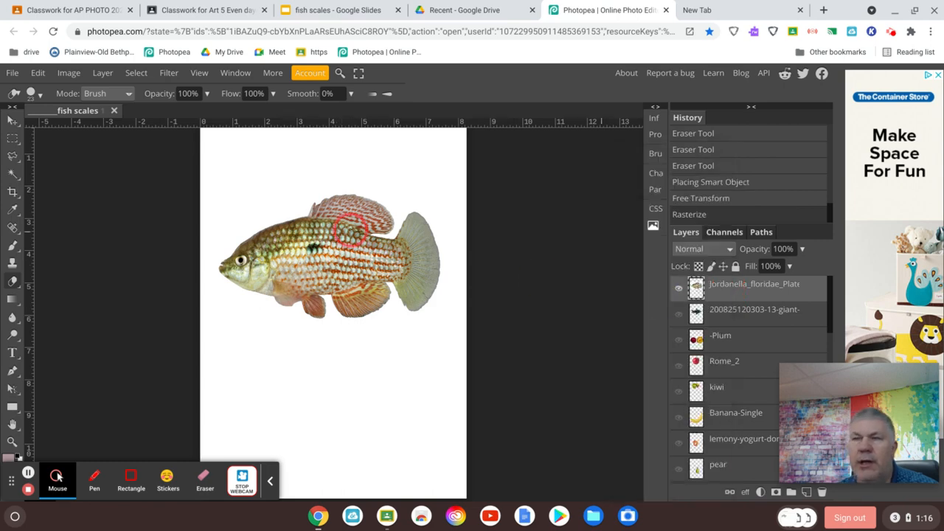
# Step: Hide the Background layer and delete the white area around the Jordanella fish with the Magic Wand
pyautogui.scroll(-10, 697, 362)
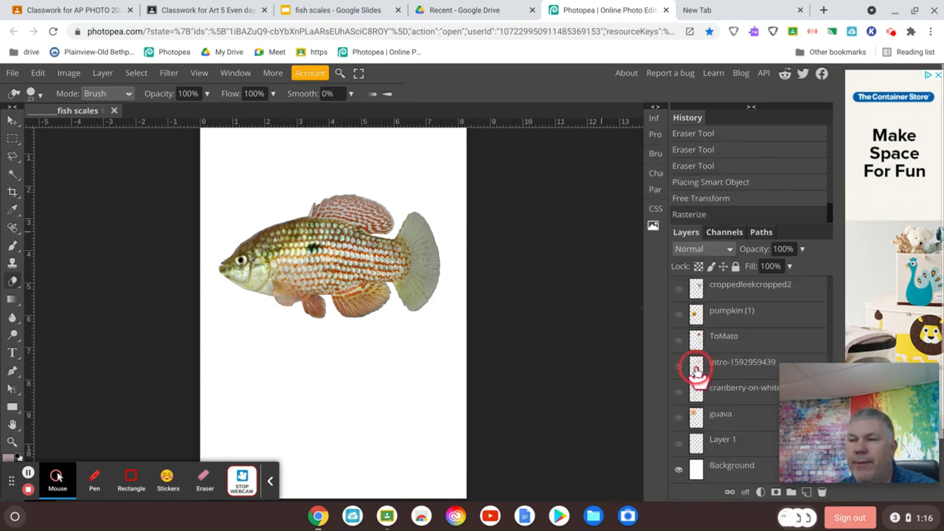
pyautogui.click(680, 465)
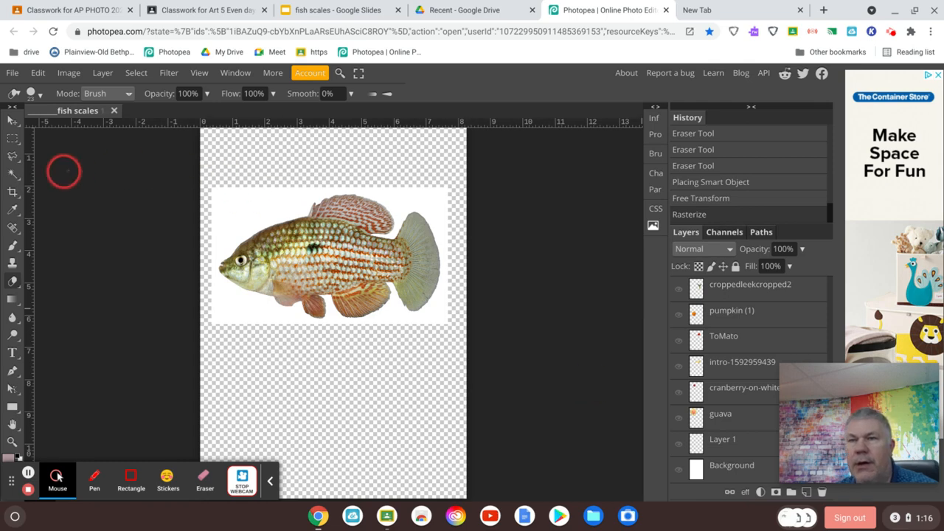
pyautogui.click(13, 174)
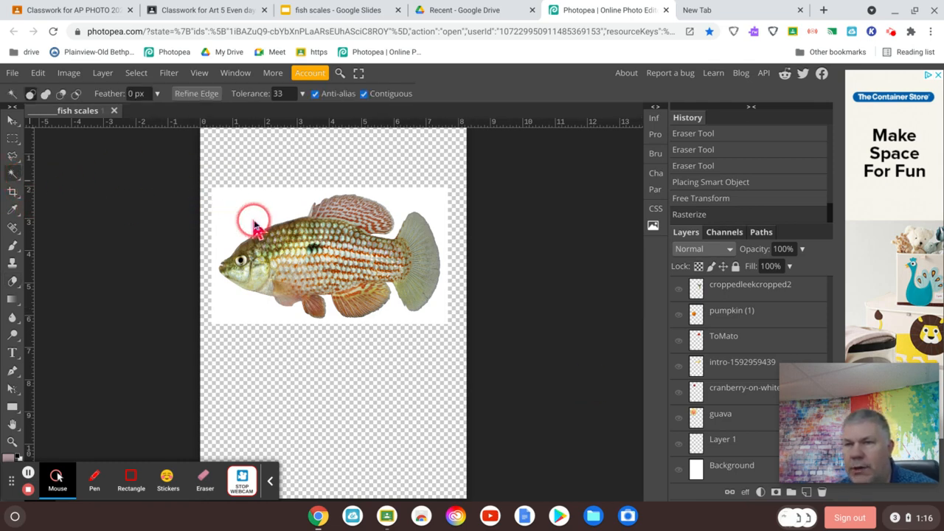
pyautogui.click(253, 223)
pyautogui.press('Delete')
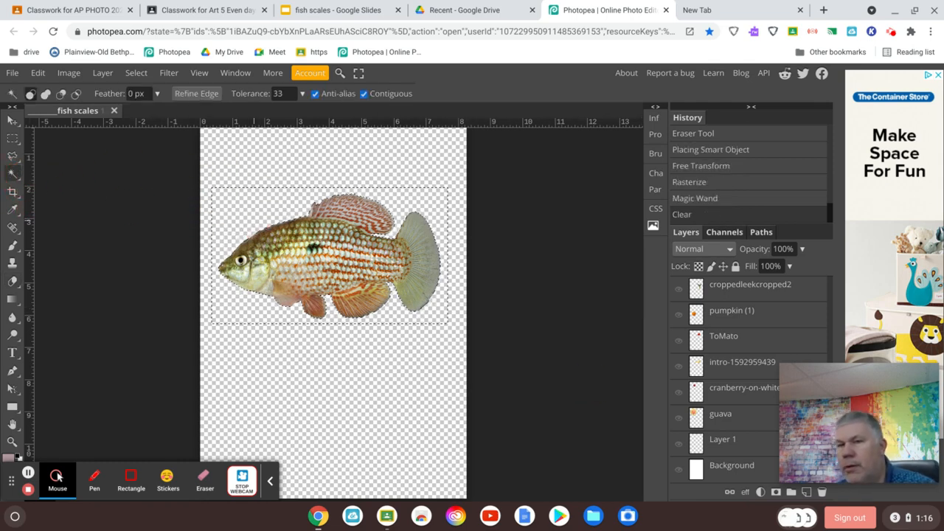